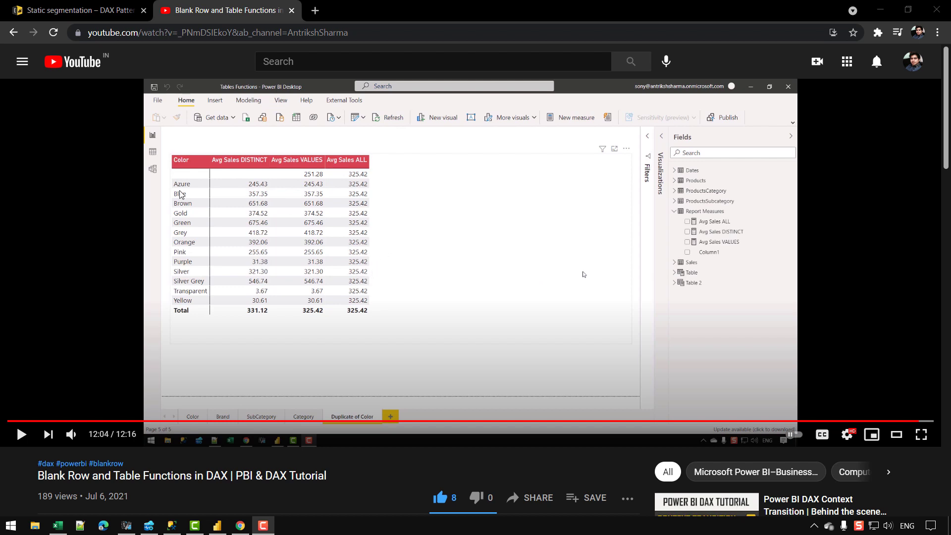
Step: Review the DAX Patterns static segmentation article, highlighting the sentences about grouping prices within ranges instead of slicing by individual price
{"action": "left_click", "coordinate": [84, 15]}
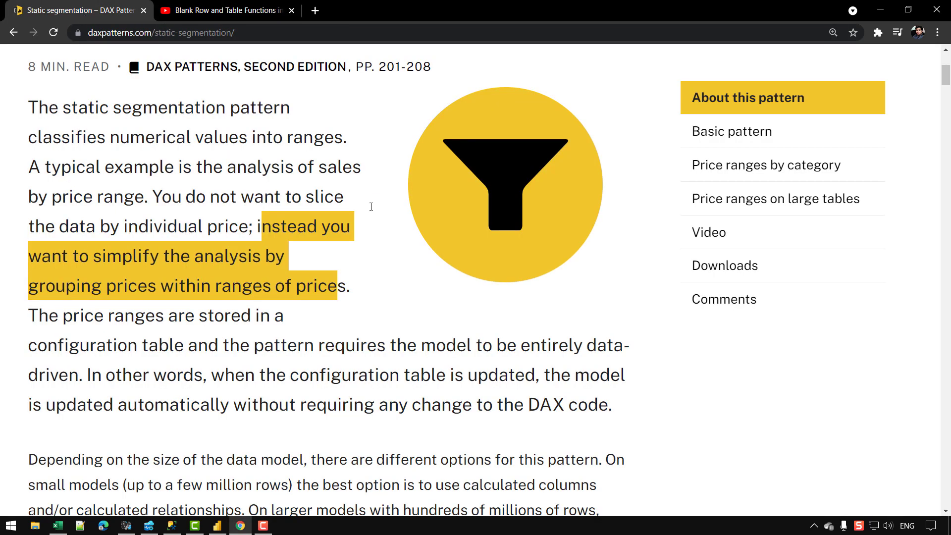
{"action": "left_click_drag", "start_coordinate": [363, 291], "coordinate": [153, 196]}
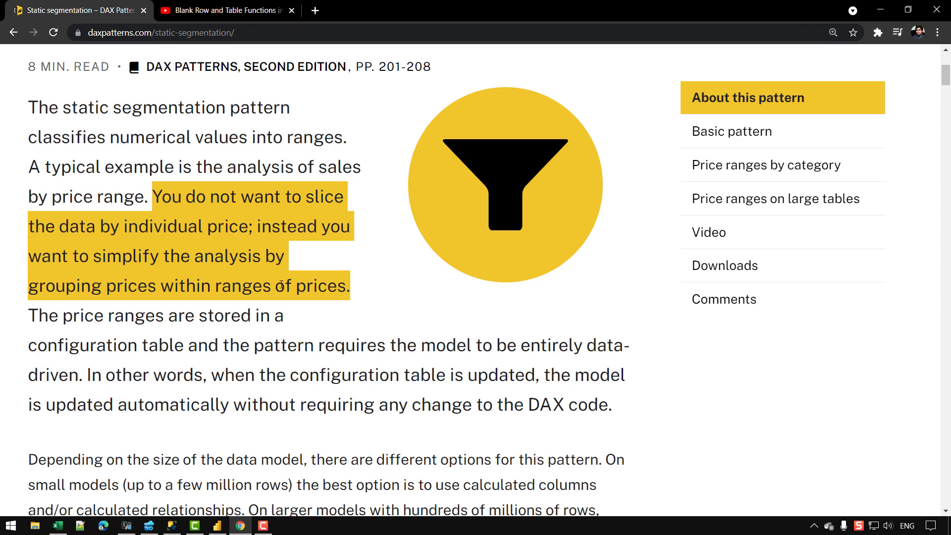
{"action": "scroll", "coordinate": [280, 285], "scroll_direction": "up", "scroll_amount": 3}
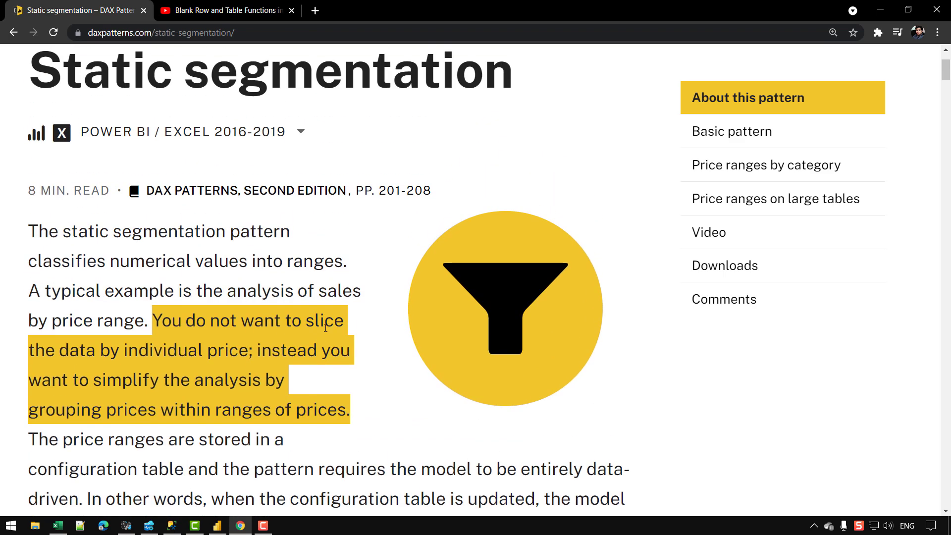
{"action": "scroll", "coordinate": [325, 328], "scroll_direction": "up", "scroll_amount": 3}
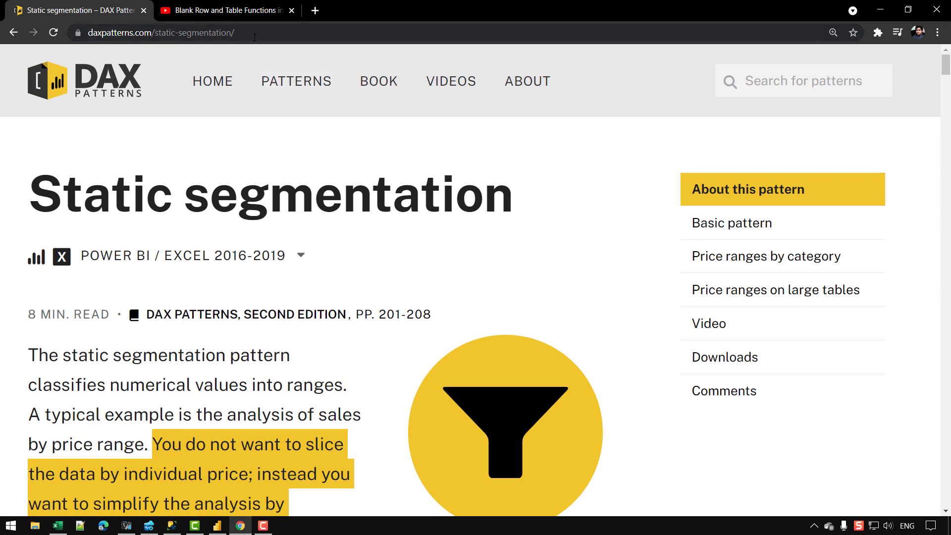
{"action": "scroll", "coordinate": [223, 198], "scroll_direction": "down", "scroll_amount": 5}
{"action": "left_click", "coordinate": [149, 192]}
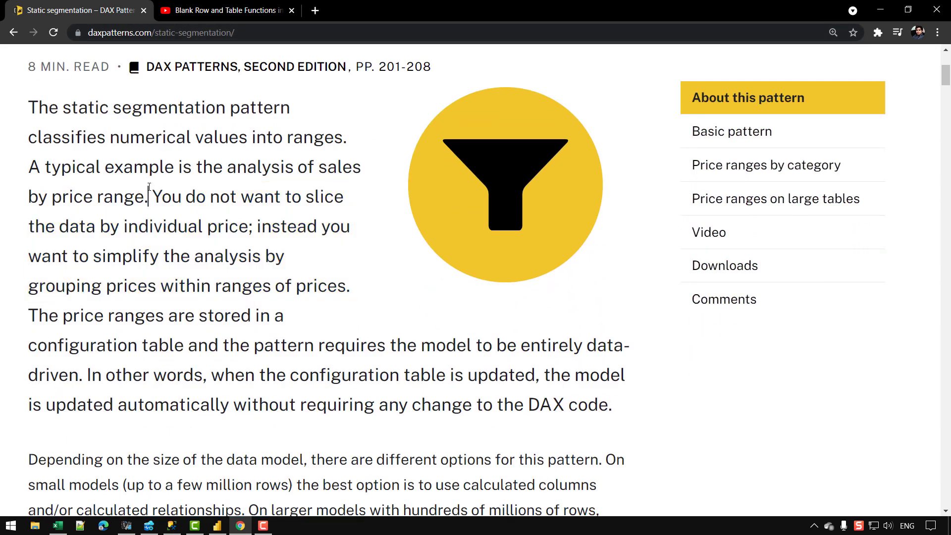
{"action": "left_click_drag", "start_coordinate": [149, 192], "coordinate": [341, 277]}
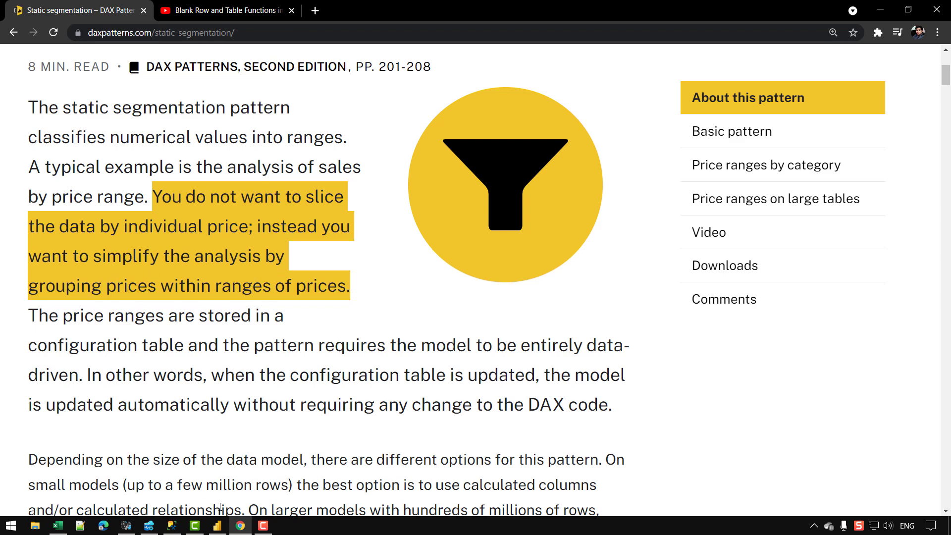
Step: Switch to Power BI Desktop and examine the rows of the Products table and the Class report on Page 1
{"action": "left_click", "coordinate": [217, 525]}
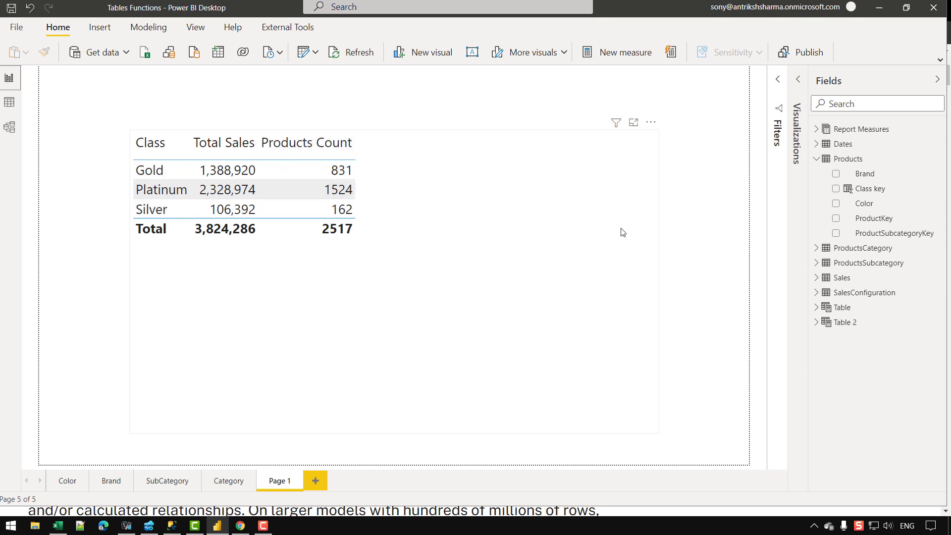
{"action": "left_click", "coordinate": [9, 102]}
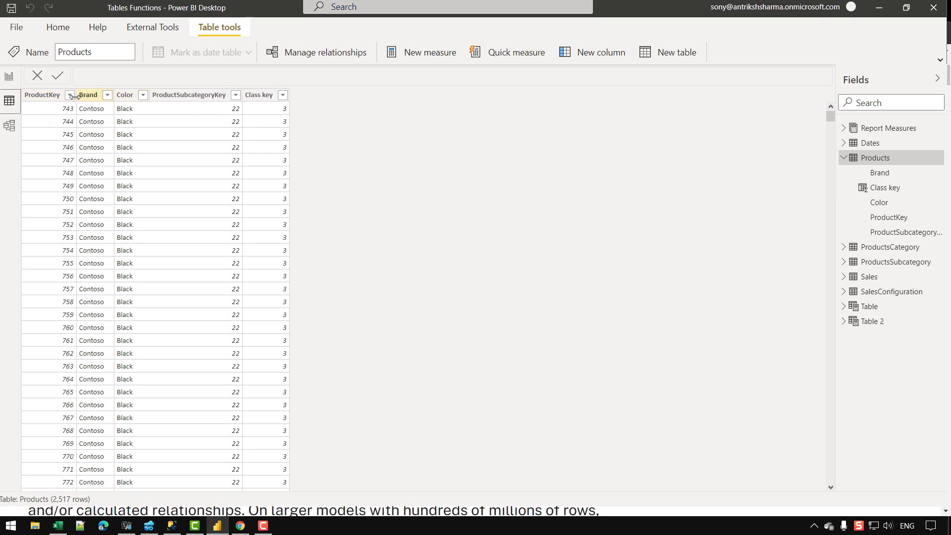
{"action": "left_click", "coordinate": [3, 77]}
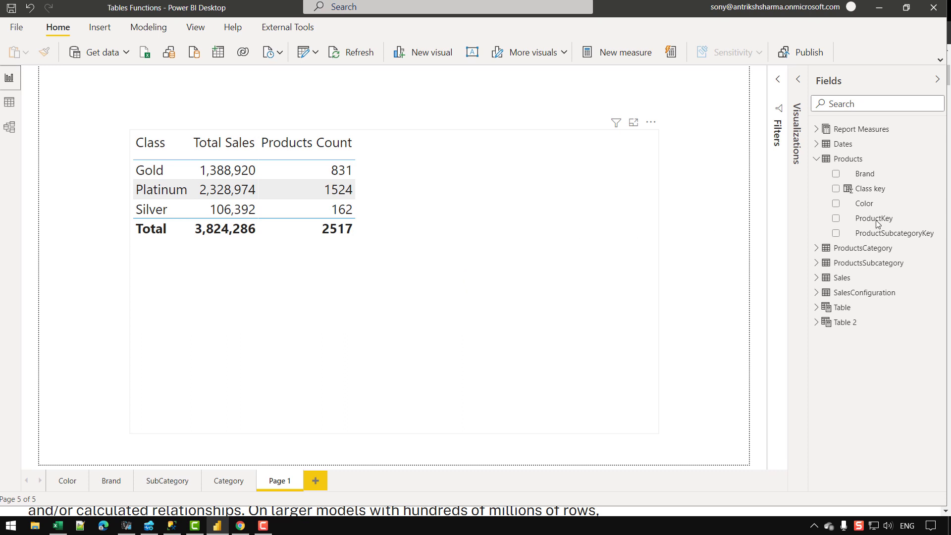
Step: Add ProductKey to the Class table visual, examine the product-level rows, and remove the field again
{"action": "left_click_drag", "start_coordinate": [871, 220], "coordinate": [303, 250]}
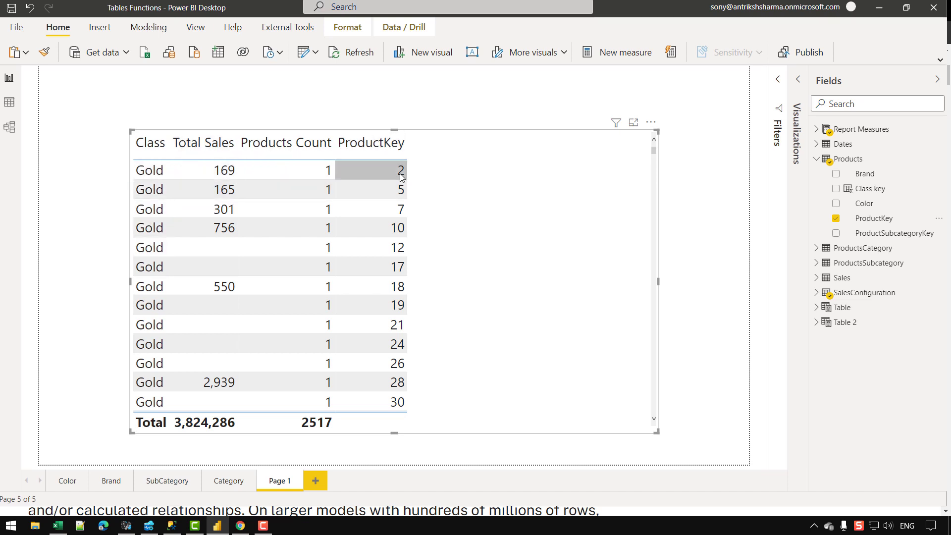
{"action": "scroll", "coordinate": [218, 189], "scroll_direction": "down", "scroll_amount": 5}
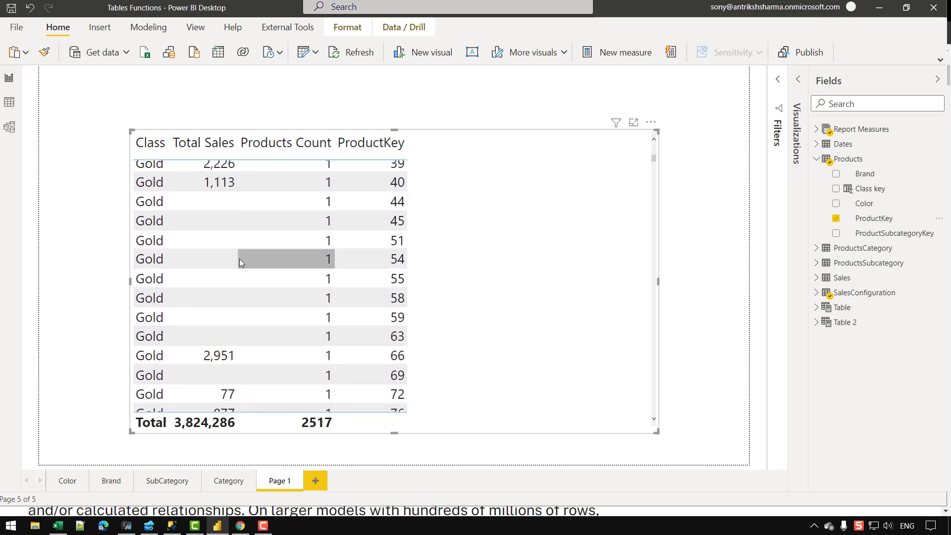
{"action": "scroll", "coordinate": [240, 255], "scroll_direction": "down", "scroll_amount": 15}
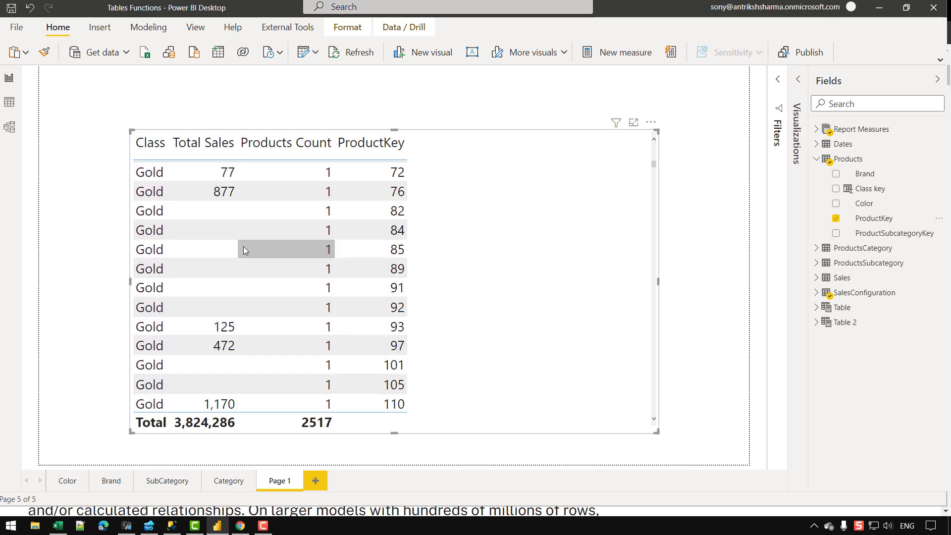
{"action": "scroll", "coordinate": [244, 248], "scroll_direction": "down", "scroll_amount": 5}
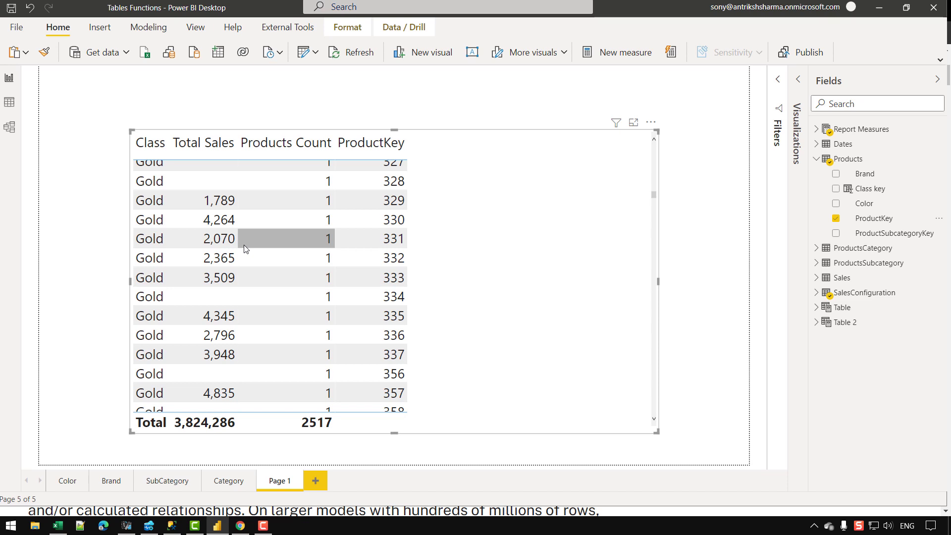
{"action": "scroll", "coordinate": [244, 248], "scroll_direction": "down", "scroll_amount": 6}
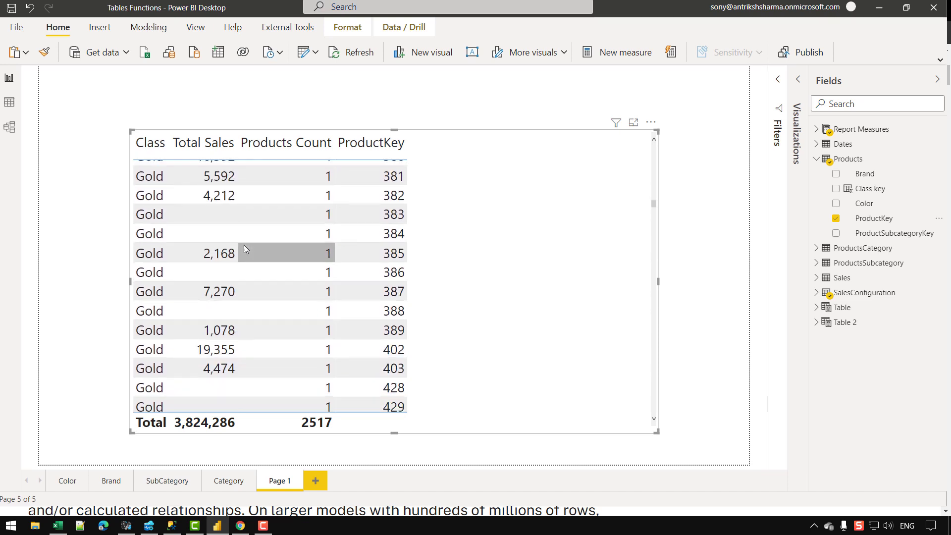
{"action": "scroll", "coordinate": [244, 244], "scroll_direction": "down", "scroll_amount": 4}
{"action": "scroll", "coordinate": [244, 244], "scroll_direction": "up", "scroll_amount": 1}
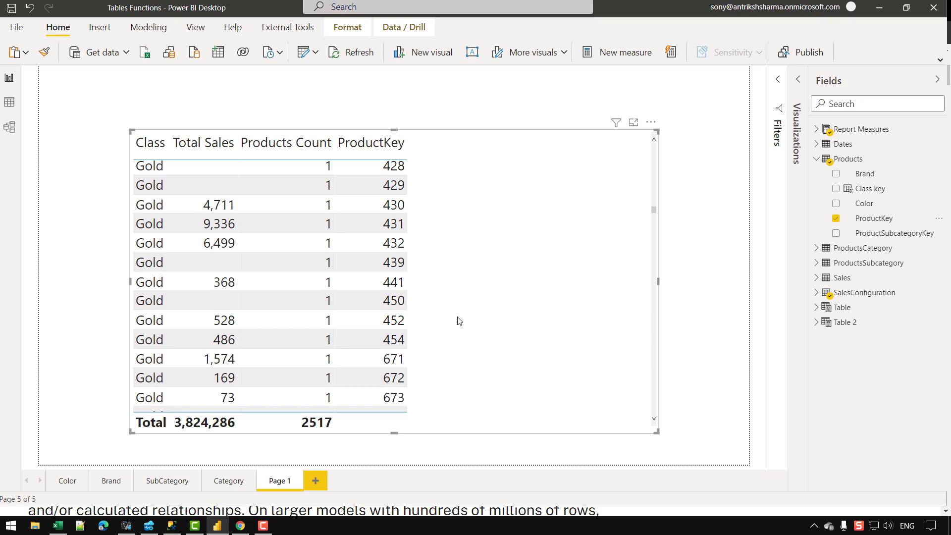
{"action": "scroll", "coordinate": [459, 319], "scroll_direction": "up", "scroll_amount": 15}
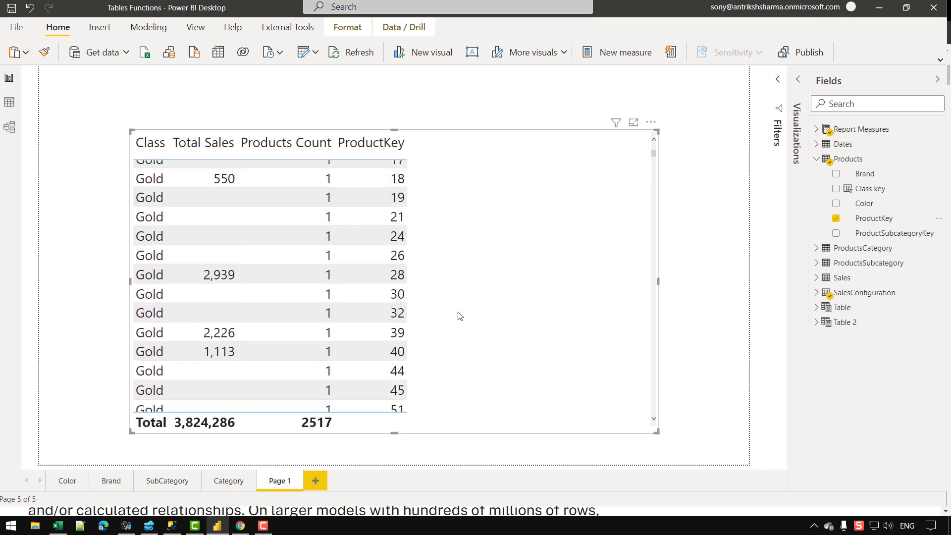
{"action": "scroll", "coordinate": [459, 316], "scroll_direction": "up", "scroll_amount": 2}
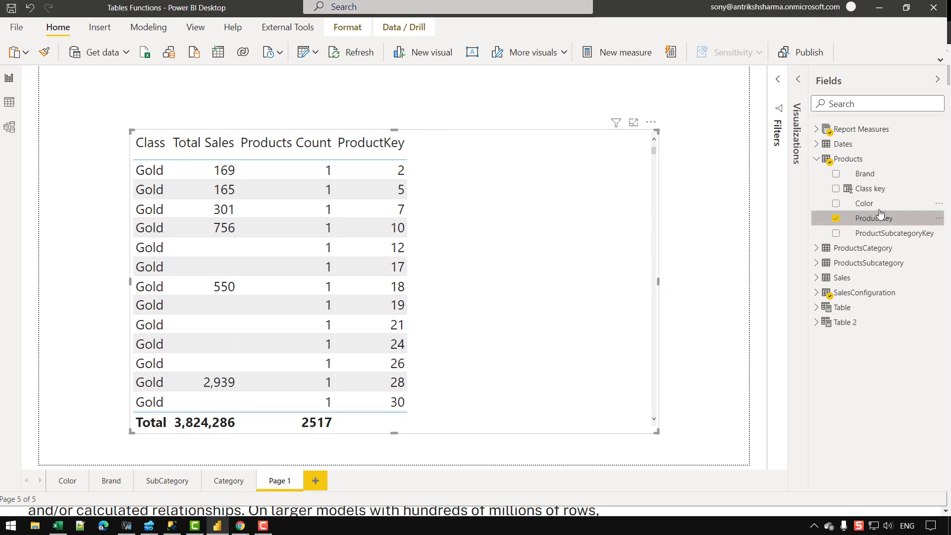
{"action": "left_click", "coordinate": [835, 219]}
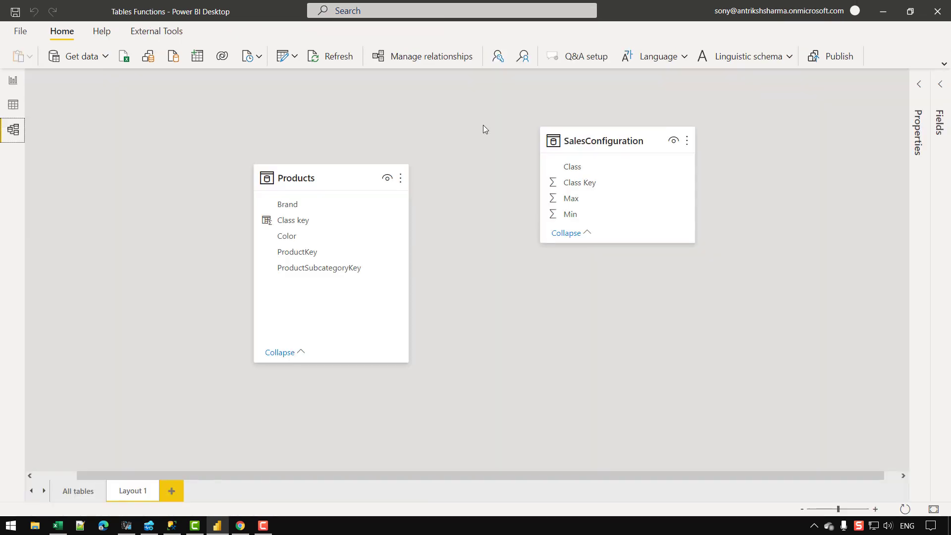
Step: Examine the Class, Min, Max and Class Key columns of the SalesConfiguration table and its place in the model layout
{"action": "mouse_move", "coordinate": [611, 142]}
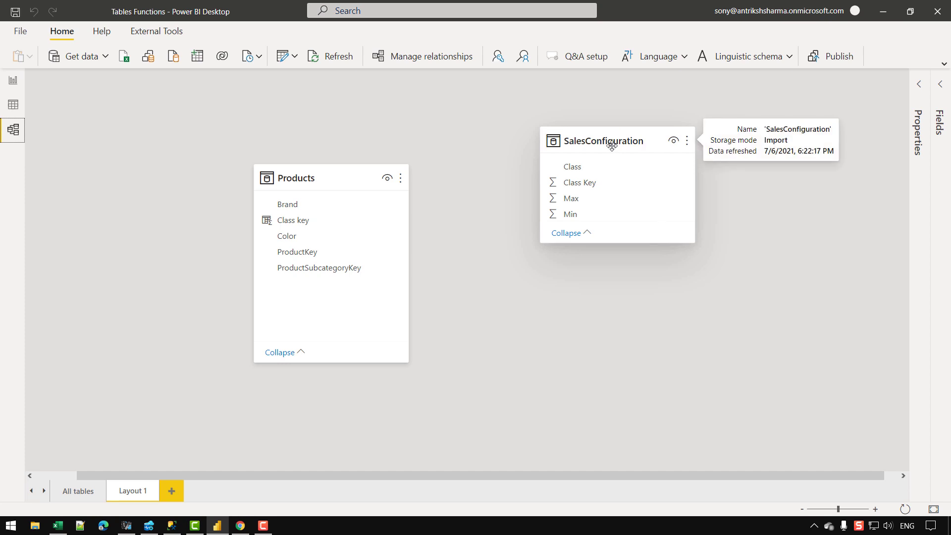
{"action": "left_click", "coordinate": [13, 106]}
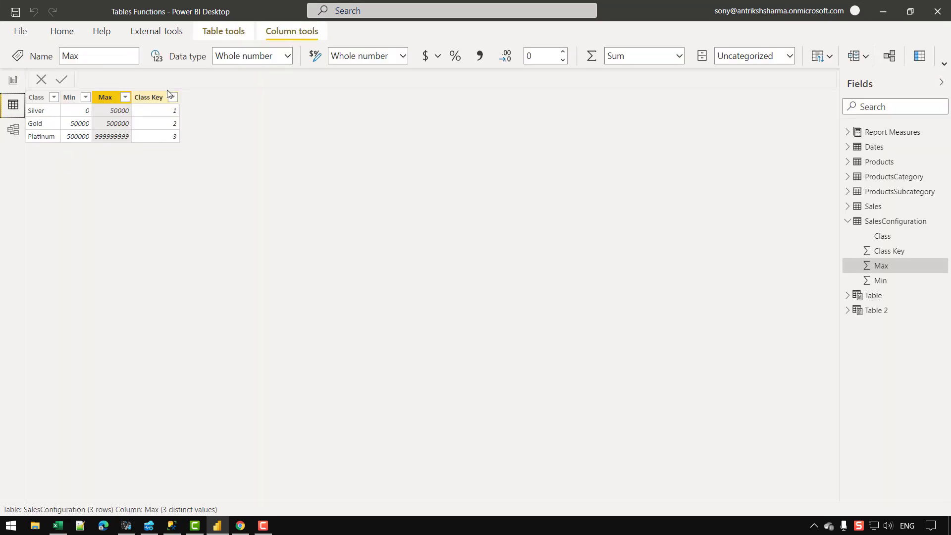
{"action": "left_click", "coordinate": [40, 99]}
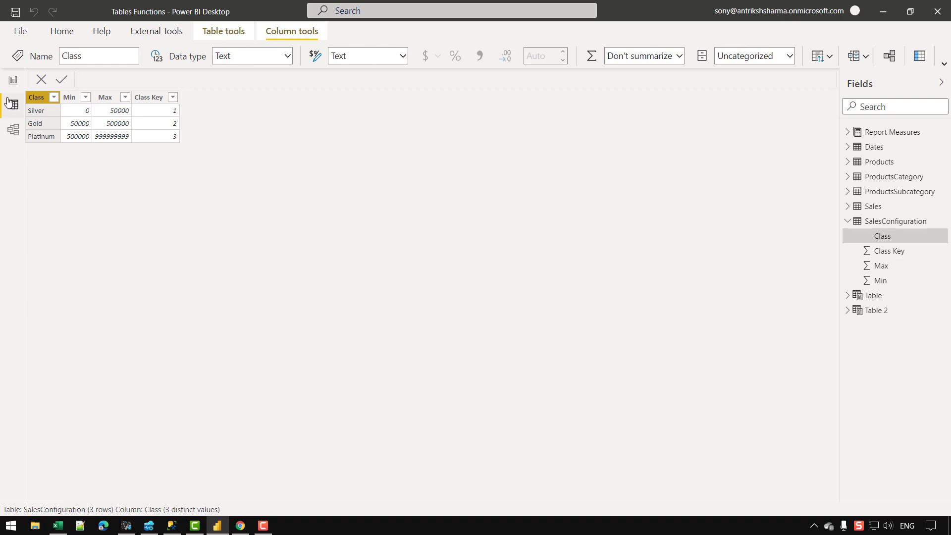
{"action": "left_click", "coordinate": [73, 98]}
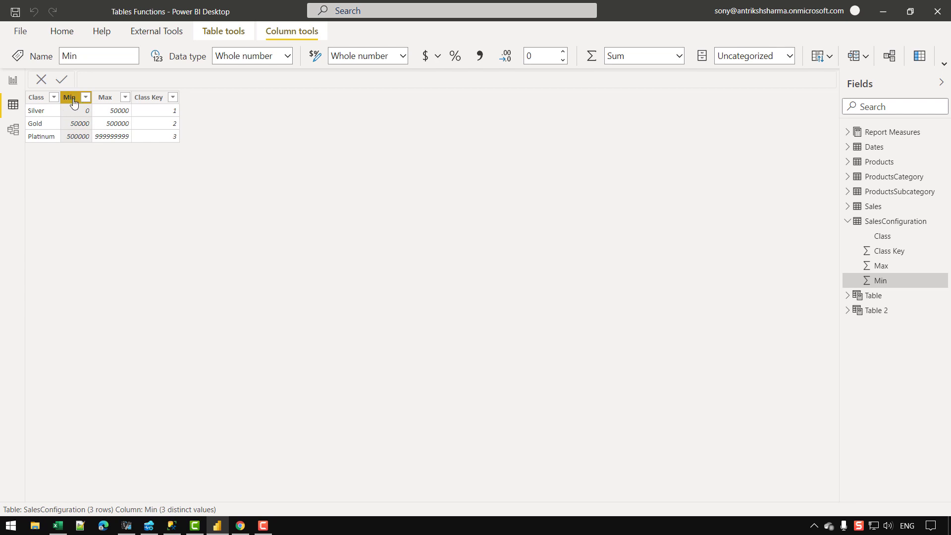
{"action": "left_click", "coordinate": [104, 97]}
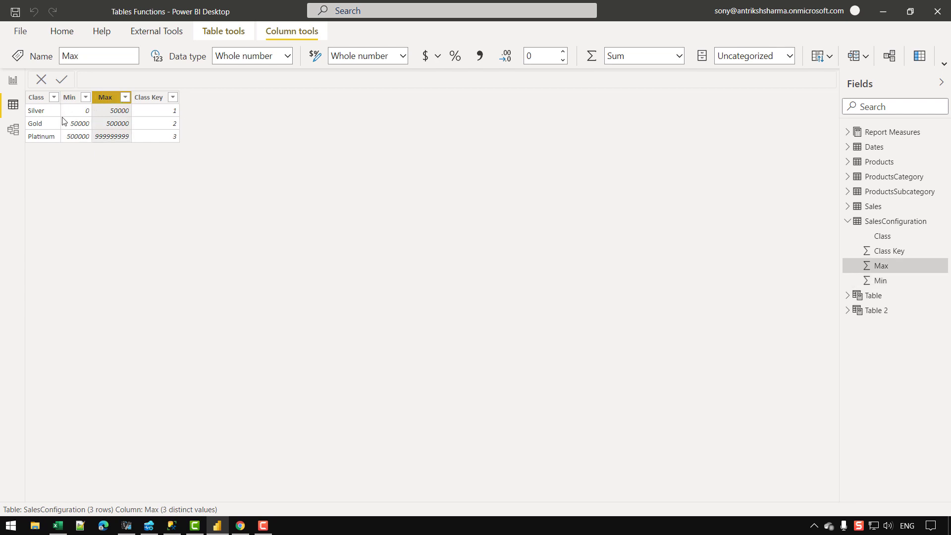
{"action": "left_click", "coordinate": [148, 98]}
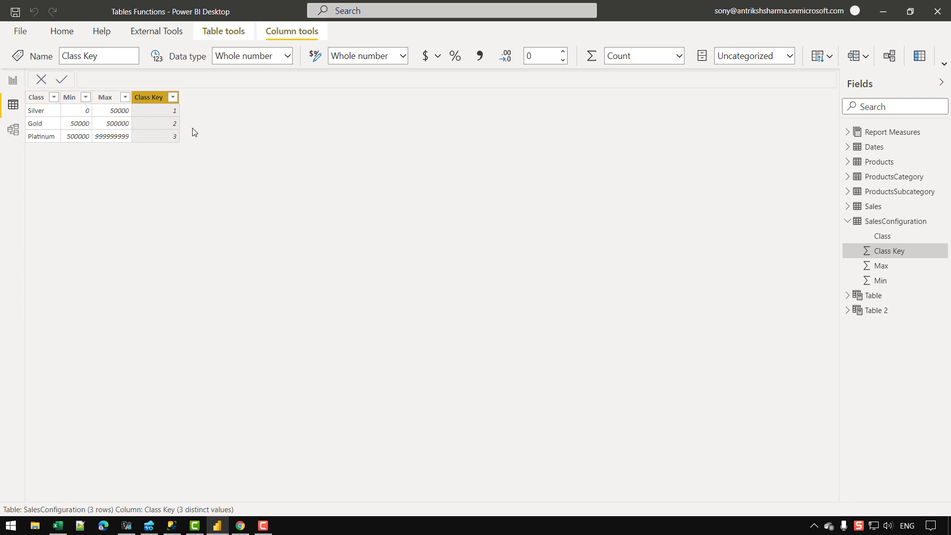
{"action": "left_click", "coordinate": [13, 129]}
{"action": "left_click", "coordinate": [13, 105]}
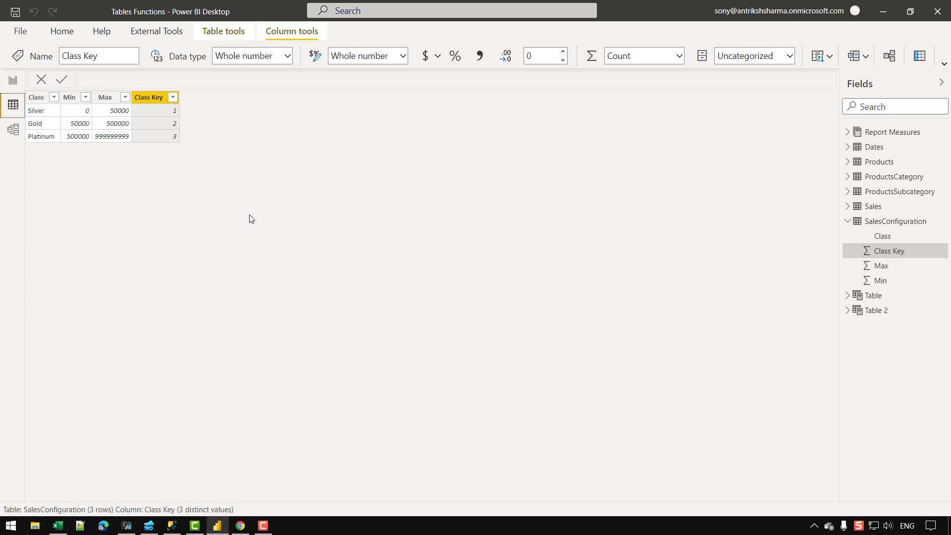
{"action": "left_click", "coordinate": [10, 131]}
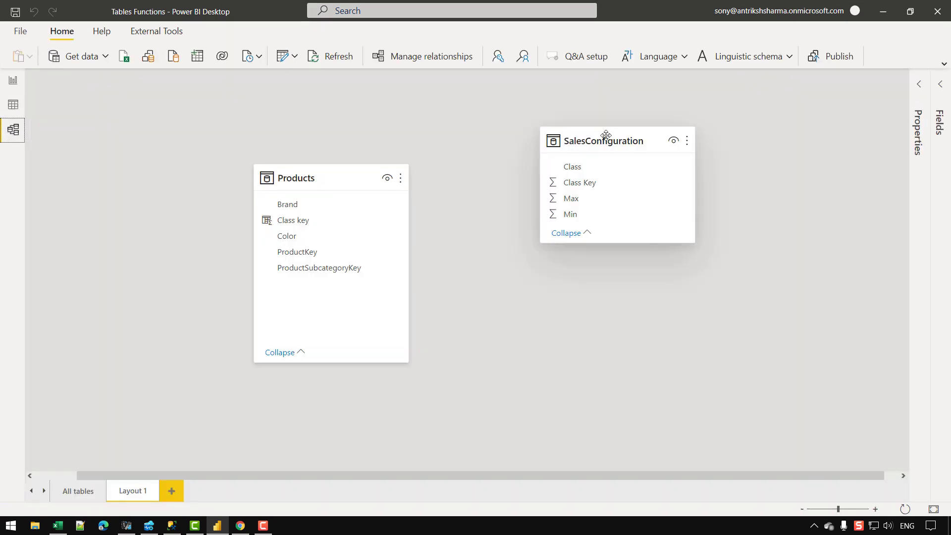
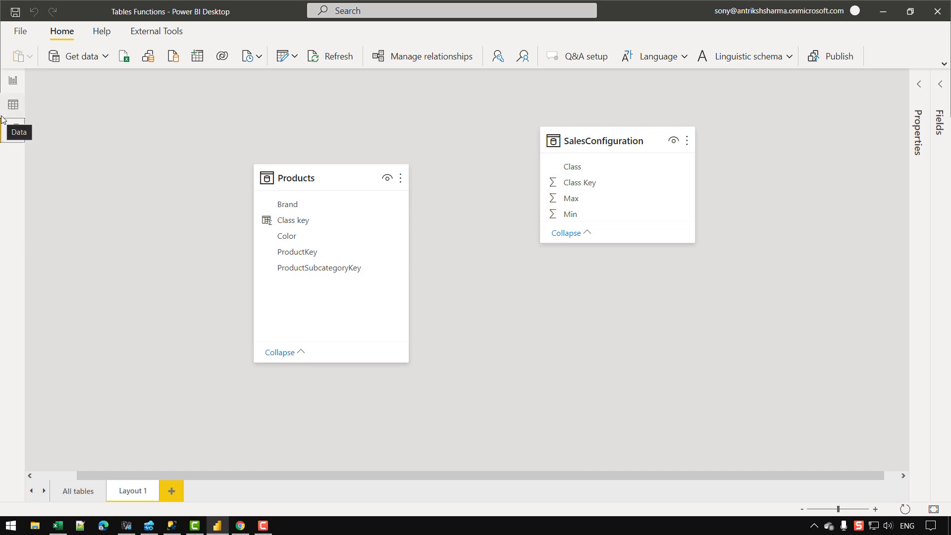
Step: Start a calculated column named Class Key in the Products table, declaring the variable SalesAmount = [Total Sales]
{"action": "left_click", "coordinate": [14, 105]}
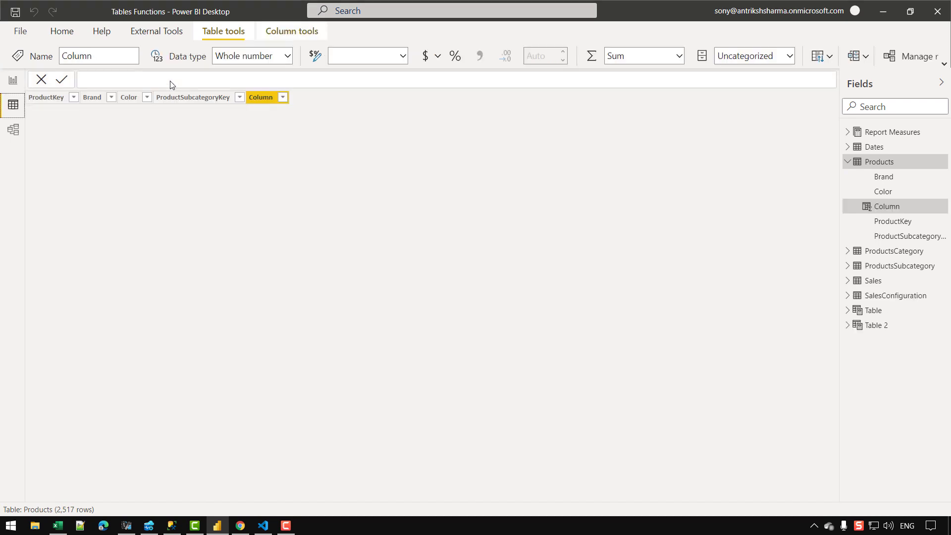
{"action": "type", "text": "c"}
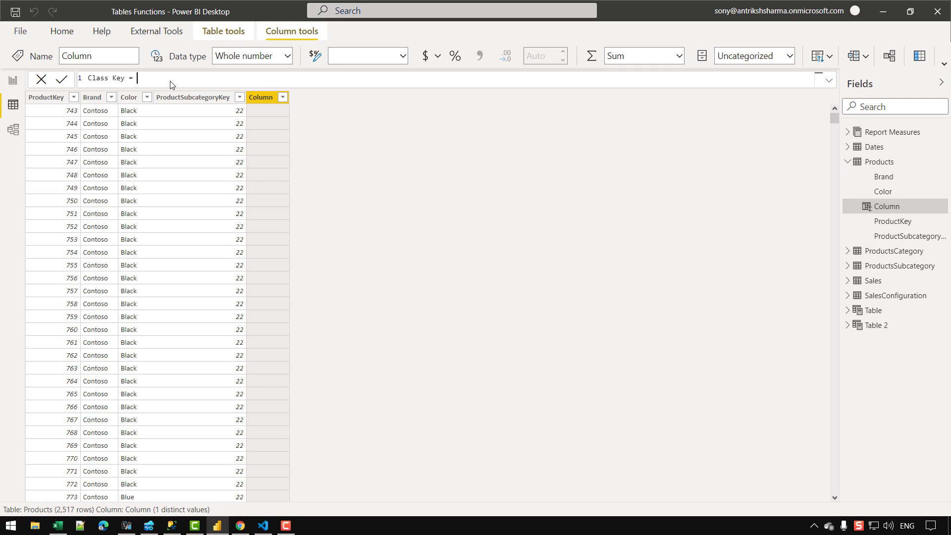
{"action": "scroll", "coordinate": [170, 80], "scroll_direction": "up", "scroll_amount": 4}
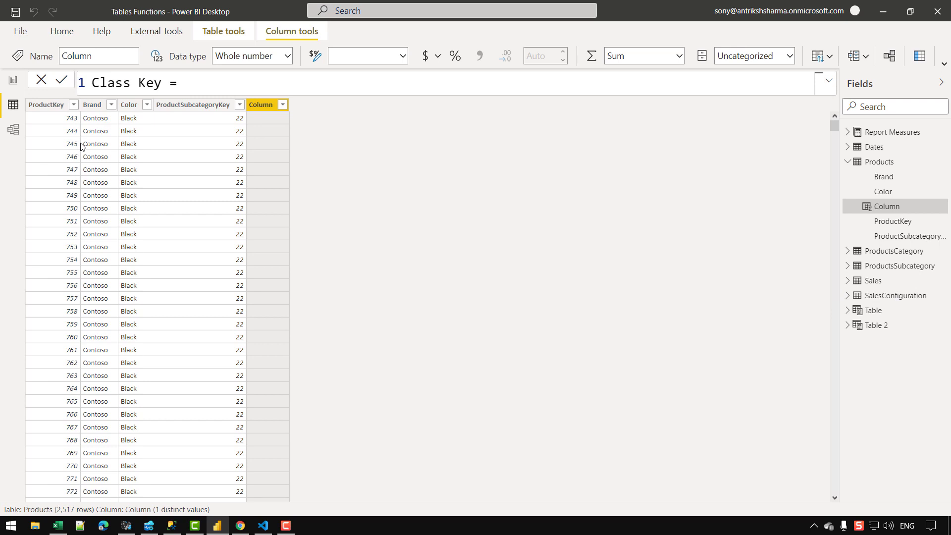
{"action": "key", "text": "shift+Return"}
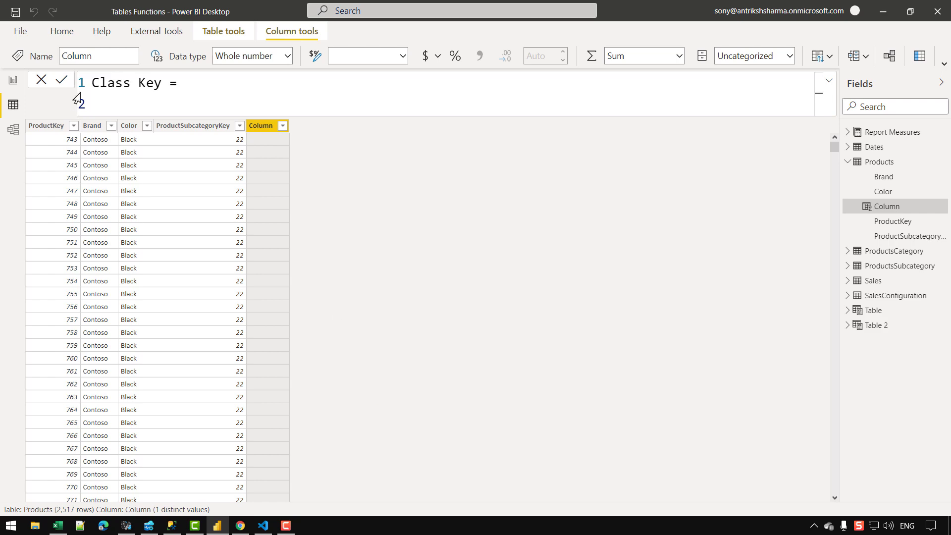
{"action": "type", "text": "VAR SalesAm"}
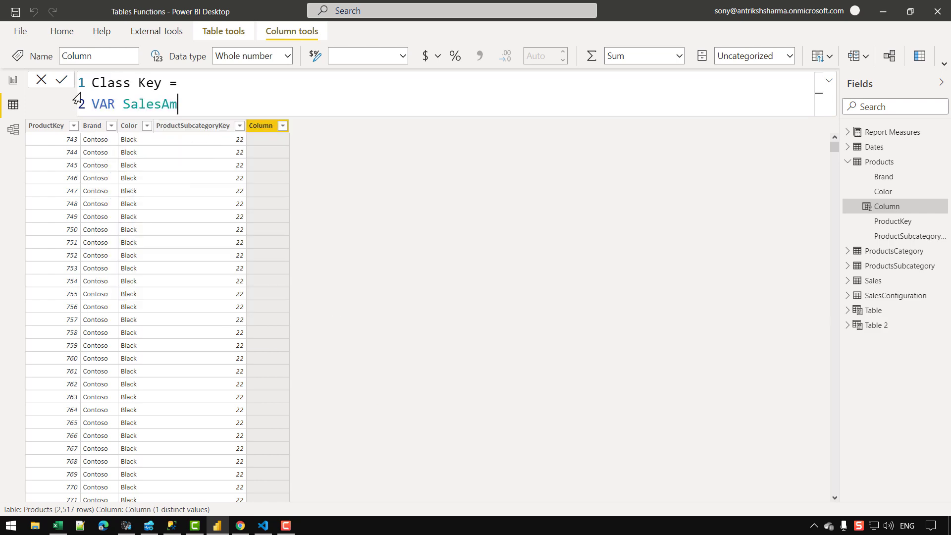
{"action": "type", "text": "ount = [Total Sales]"}
{"action": "key", "text": "shift+Return"}
Step: Complete the Class Key formula with RETURN SalesAmount and commit it
{"action": "type", "text": "RETURN"}
{"action": "key", "text": "shift+Return"}
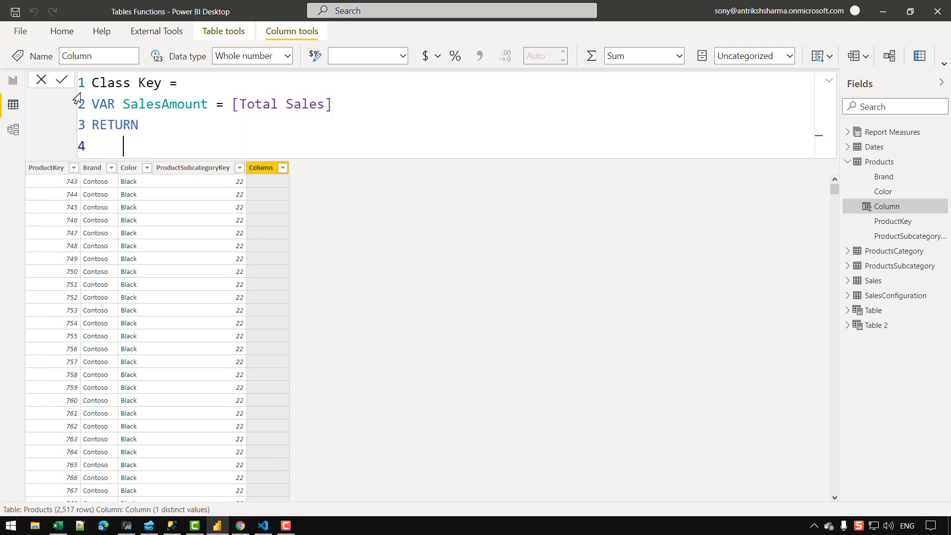
{"action": "key", "text": "Tab"}
{"action": "type", "text": "SALES"}
{"action": "key", "text": "Tab"}
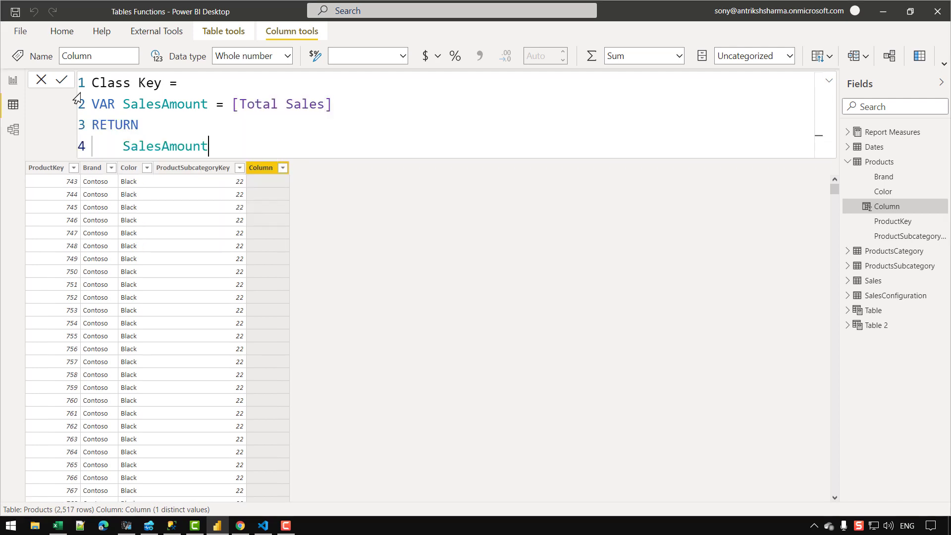
{"action": "key", "text": "Return"}
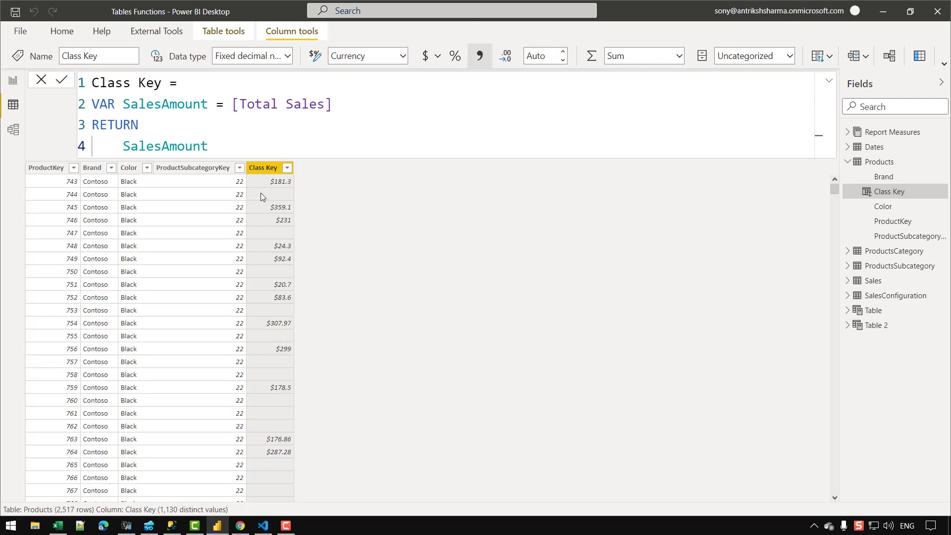
Step: Examine the Class Key values across the Products rows and in the column's list of distinct values
{"action": "scroll", "coordinate": [311, 270], "scroll_direction": "down", "scroll_amount": 5}
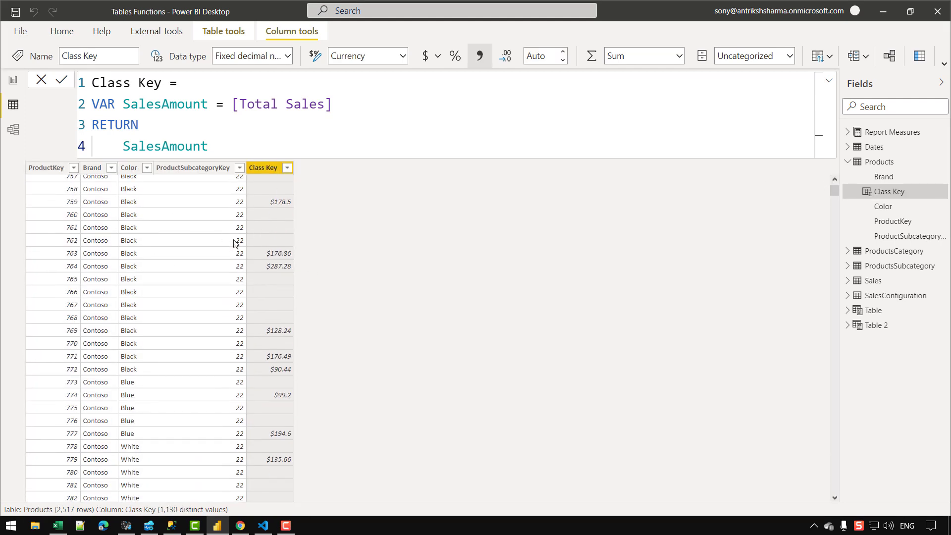
{"action": "scroll", "coordinate": [211, 243], "scroll_direction": "up", "scroll_amount": 5}
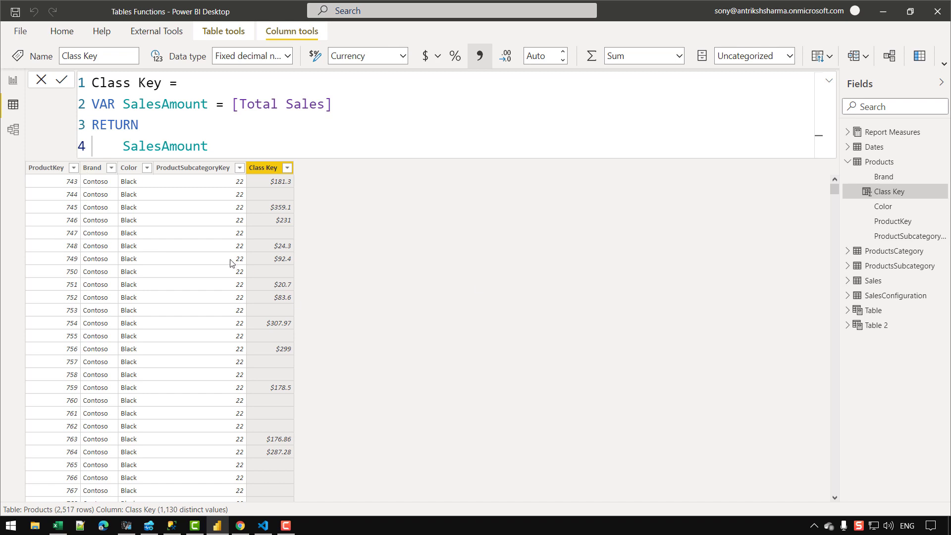
{"action": "scroll", "coordinate": [279, 273], "scroll_direction": "down", "scroll_amount": 6}
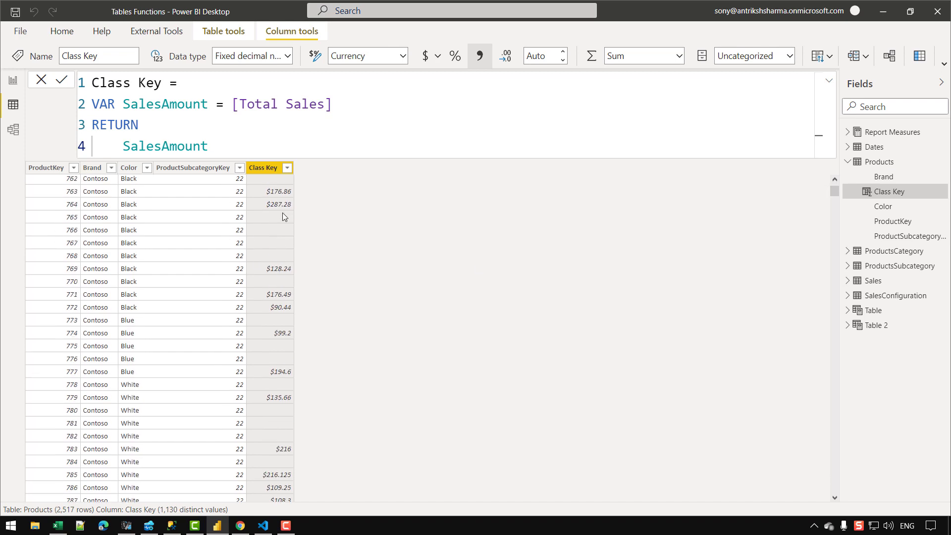
{"action": "scroll", "coordinate": [299, 241], "scroll_direction": "up", "scroll_amount": 6}
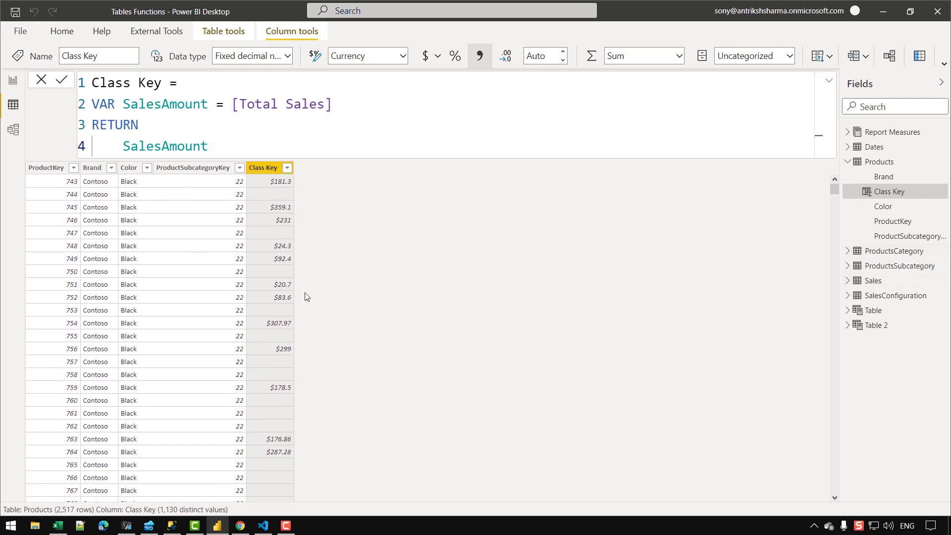
{"action": "left_click", "coordinate": [288, 168]}
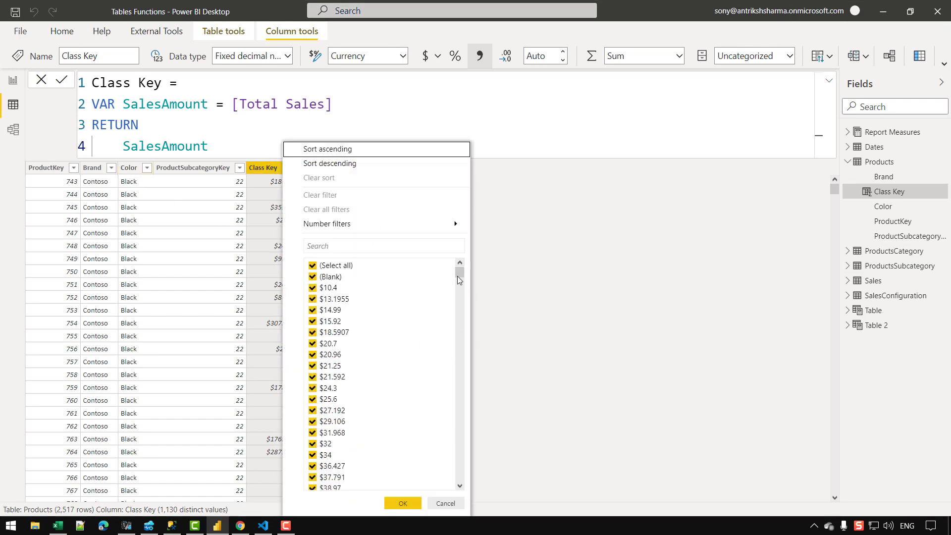
{"action": "left_click_drag", "start_coordinate": [456, 276], "coordinate": [456, 479]}
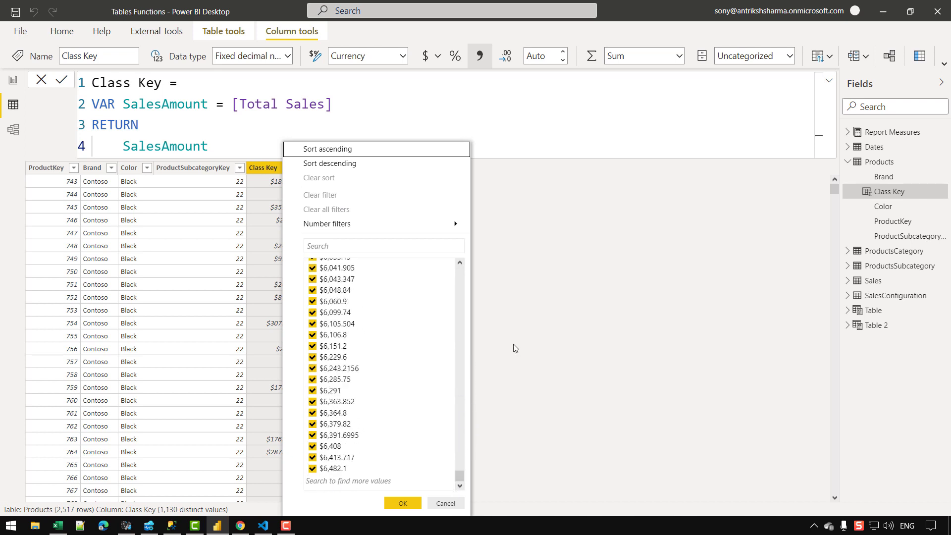
{"action": "left_click", "coordinate": [567, 174]}
Step: Review the Min and Max ranges in SalesConfiguration, and return to the Class Key column formula in Products
{"action": "left_click", "coordinate": [891, 295]}
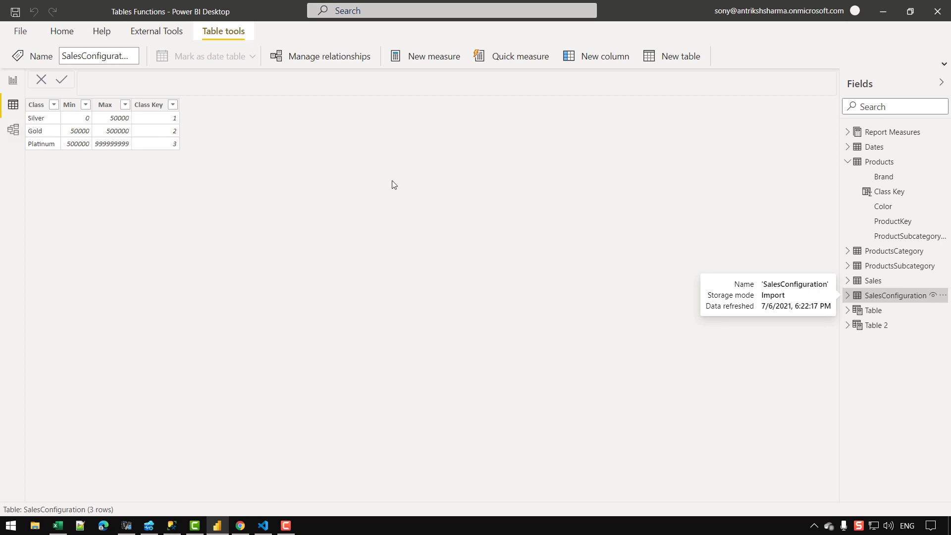
{"action": "left_click", "coordinate": [892, 163]}
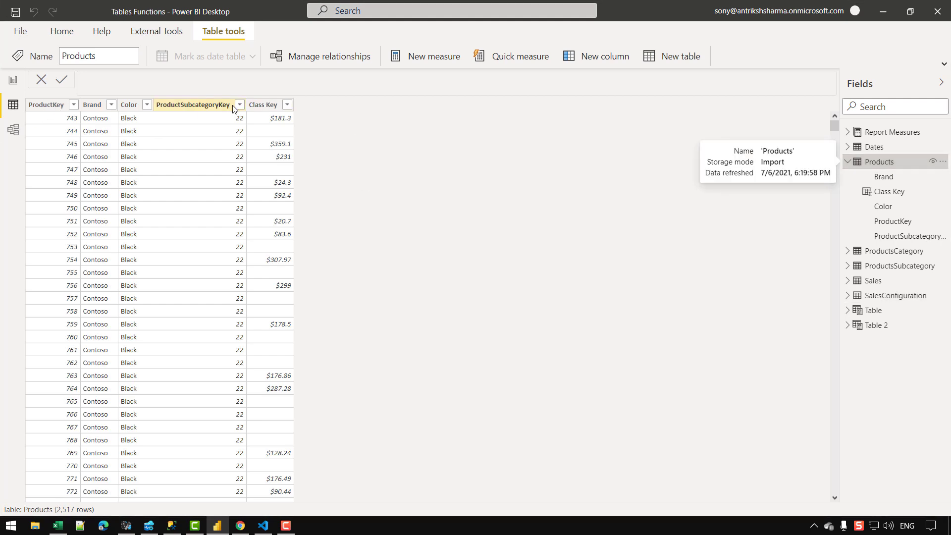
{"action": "left_click", "coordinate": [251, 106]}
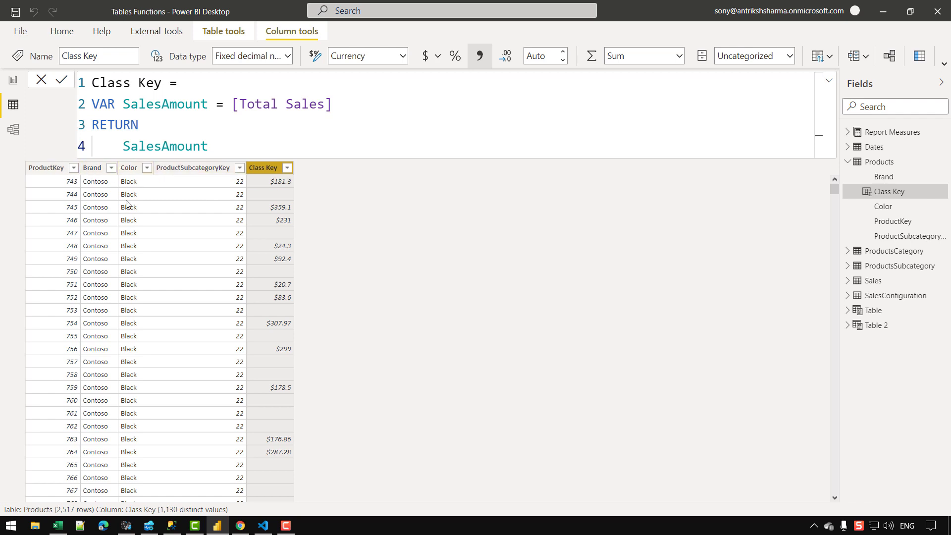
Step: Put [Total Sales] on its own indented line under VAR SalesAmount and place CALCULATE ( in front of it
{"action": "left_click", "coordinate": [230, 103]}
{"action": "key", "text": "shift+Return"}
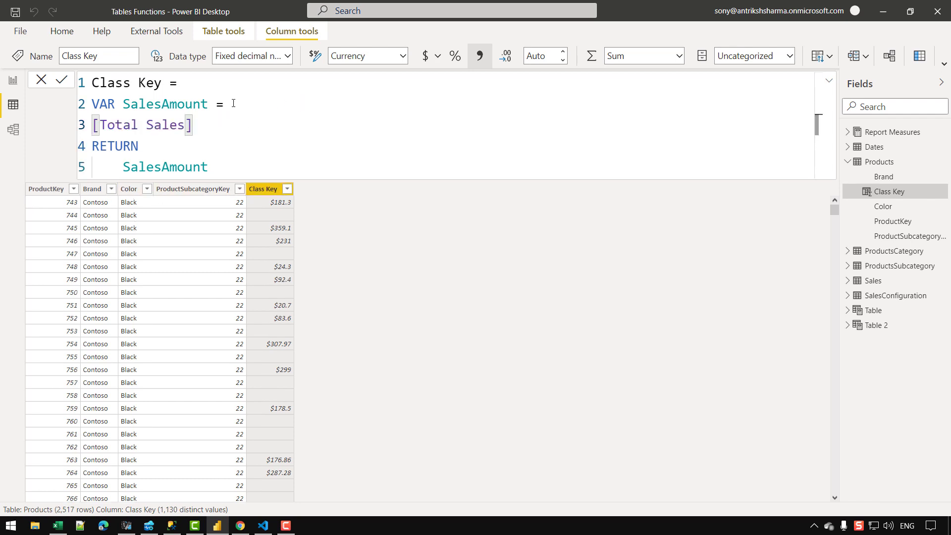
{"action": "key", "text": "Tab"}
{"action": "type", "text": "clo"}
{"action": "key", "text": "Tab"}
{"action": "key", "text": "BackSpace"}
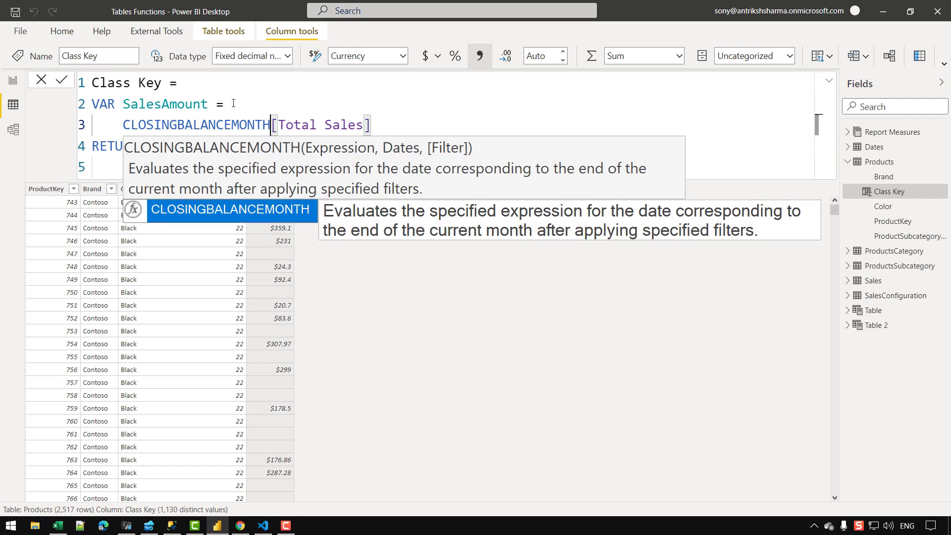
{"action": "key", "text": "Escape"}
{"action": "key", "text": "ctrl+BackSpace"}
{"action": "type", "text": "CAL"}
{"action": "key", "text": "Tab"}
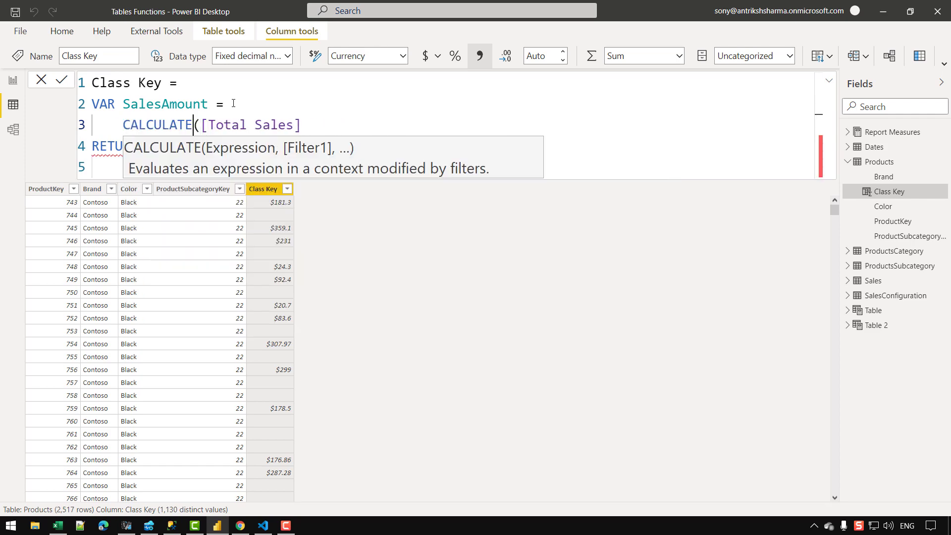
Step: Add an ALLEXCEPT filter argument after [Total Sales] with Products as its table
{"action": "key", "text": "Right"}
{"action": "key", "text": "End"}
{"action": "type", "text": ", A"}
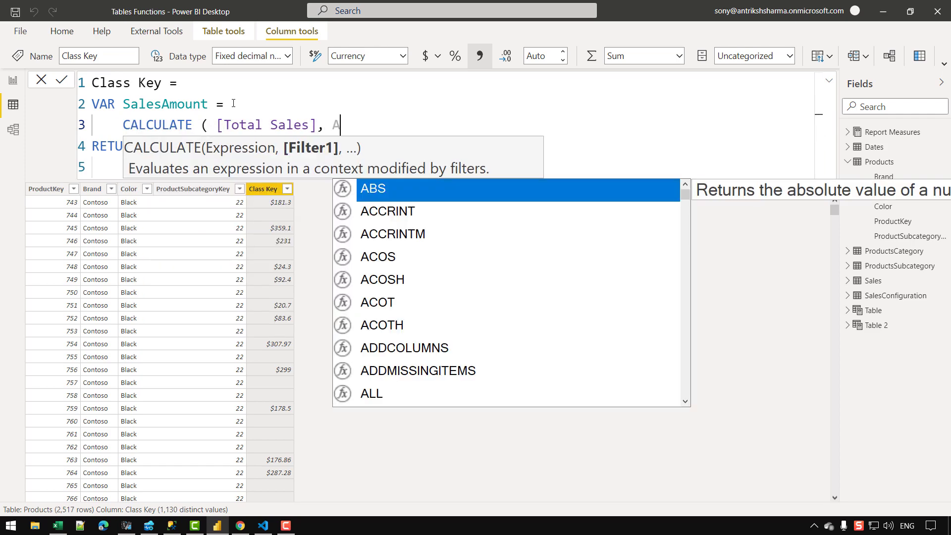
{"action": "type", "text": "LLE"}
{"action": "key", "text": "Tab"}
{"action": "key", "text": "Left"}
{"action": "key", "text": "Right"}
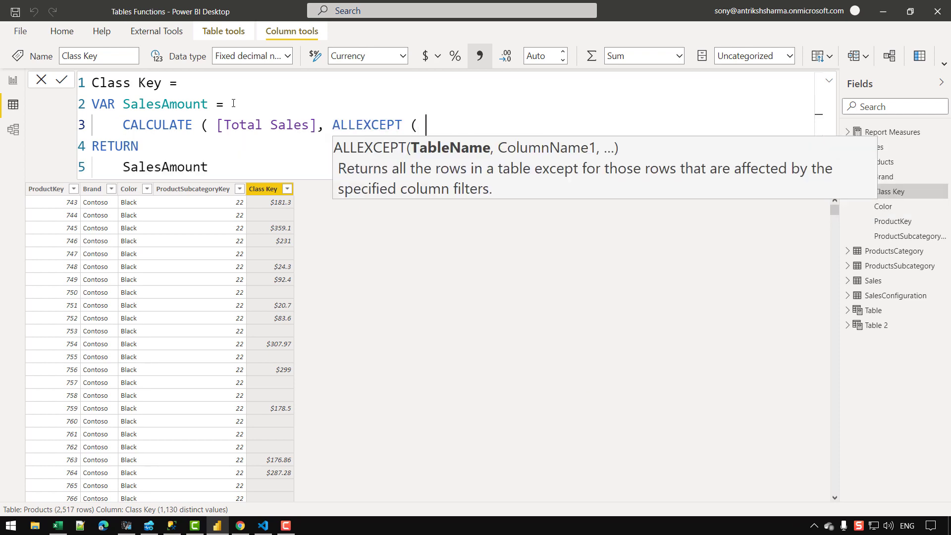
{"action": "type", "text": "Pr"}
{"action": "key", "text": "Tab"}
{"action": "type", "text": ", "}
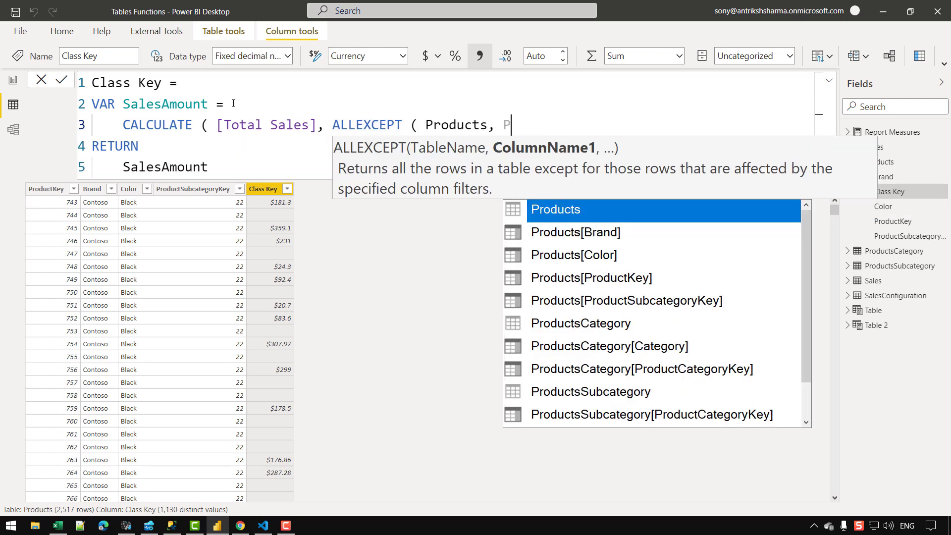
Step: Give ALLEXCEPT the column Products[Color] and close both the ALLEXCEPT and CALCULATE parentheses
{"action": "type", "text": "PO"}
{"action": "key", "text": "BackSpace"}
{"action": "key", "text": "Down"}
{"action": "key", "text": "Down"}
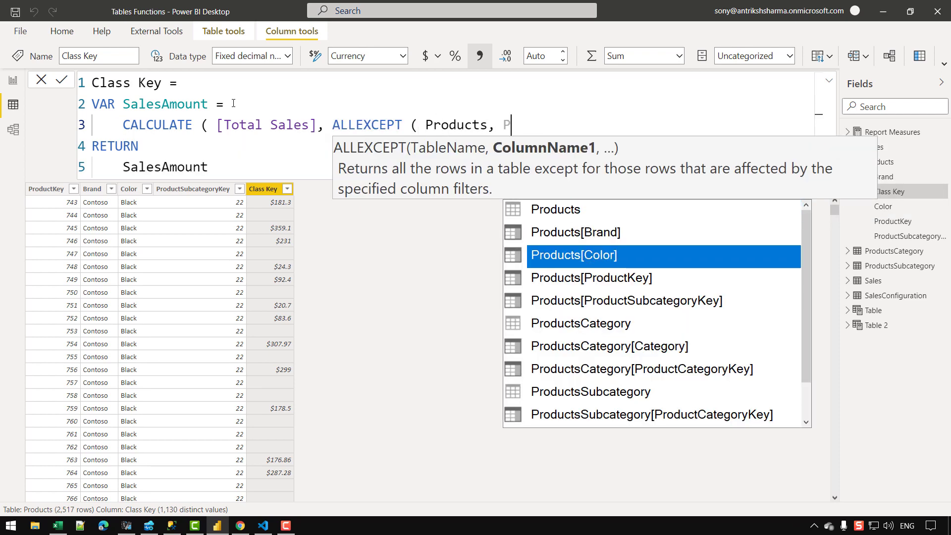
{"action": "key", "text": "Tab"}
{"action": "type", "text": ") "}
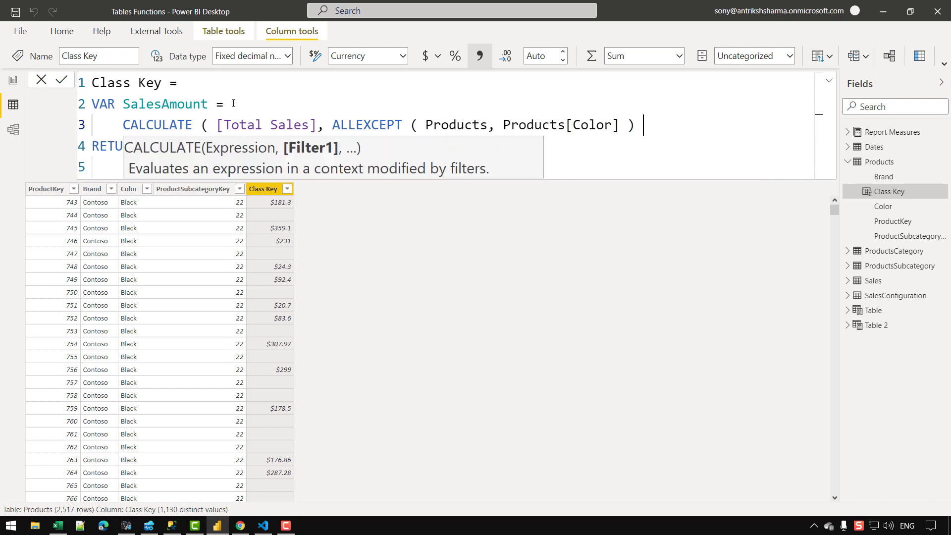
{"action": "type", "text": ")"}
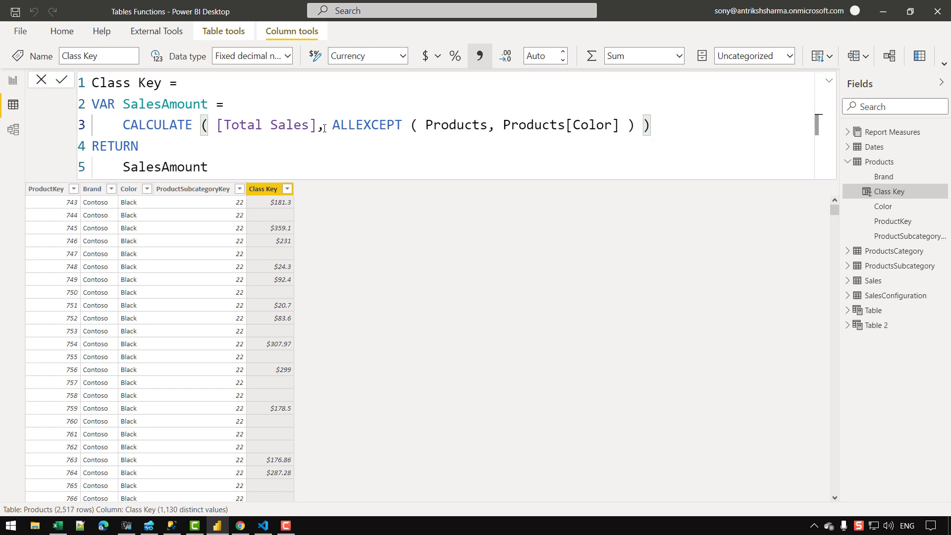
Step: Examine the ALLEXCEPT ( Products, Products[Color] ) filter argument within the SalesAmount expression
{"action": "left_click_drag", "start_coordinate": [329, 127], "coordinate": [638, 123]}
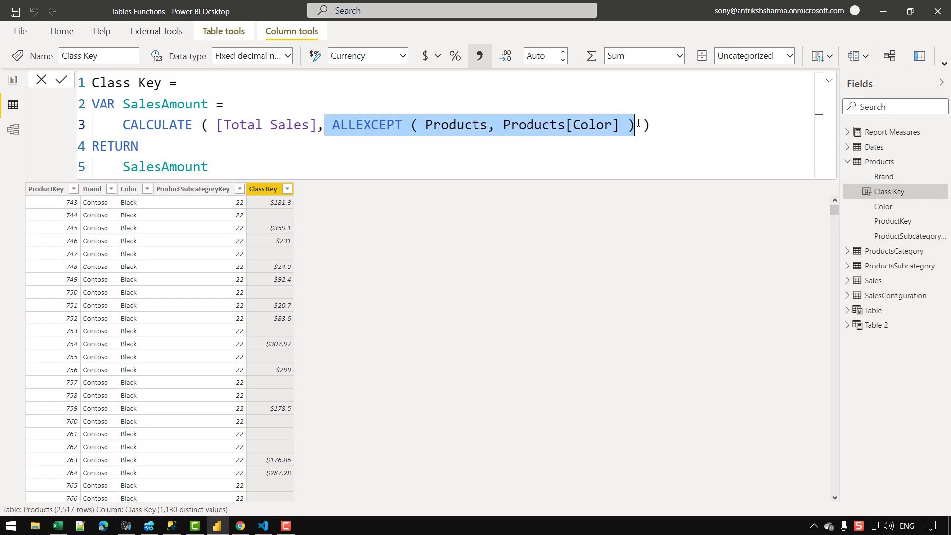
{"action": "left_click", "coordinate": [638, 123]}
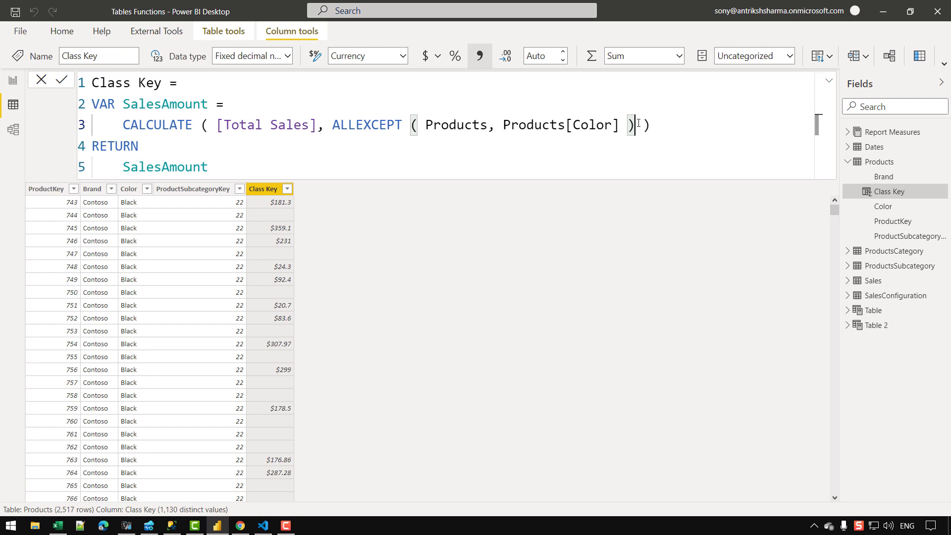
{"action": "left_click_drag", "start_coordinate": [638, 123], "coordinate": [332, 125]}
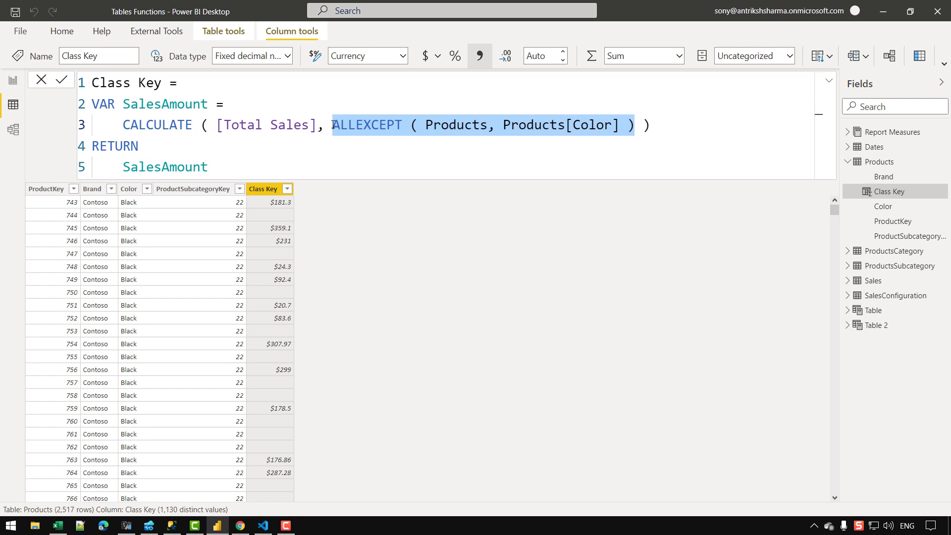
{"action": "left_click", "coordinate": [414, 127]}
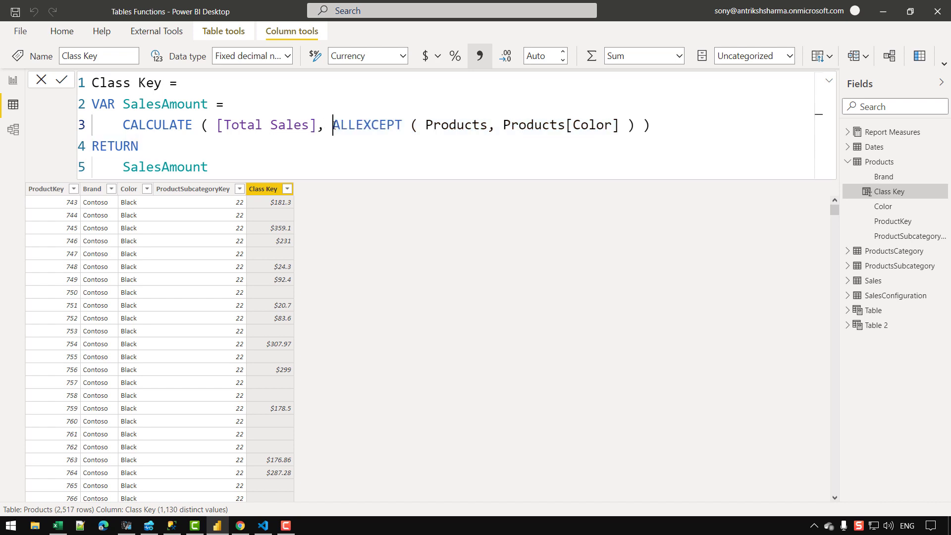
{"action": "left_click_drag", "start_coordinate": [332, 124], "coordinate": [515, 132]}
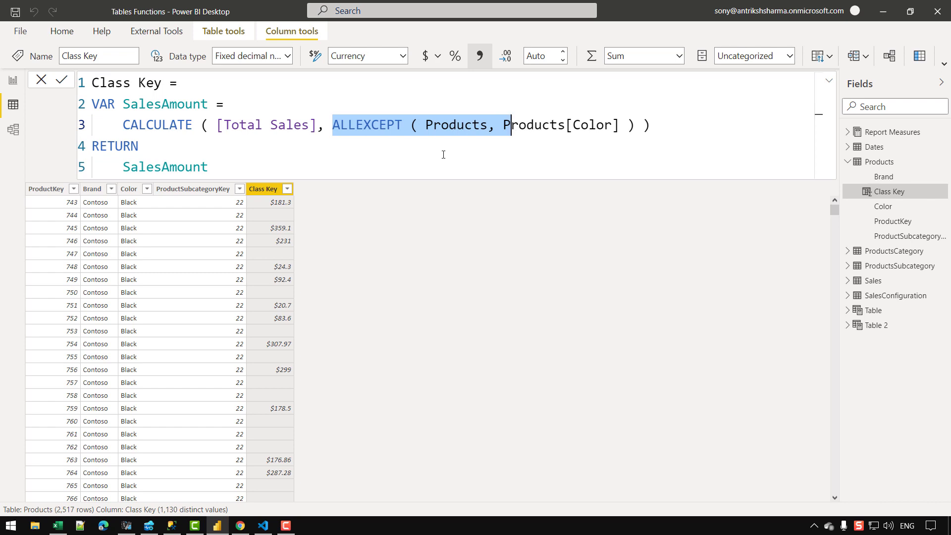
{"action": "left_click", "coordinate": [544, 124]}
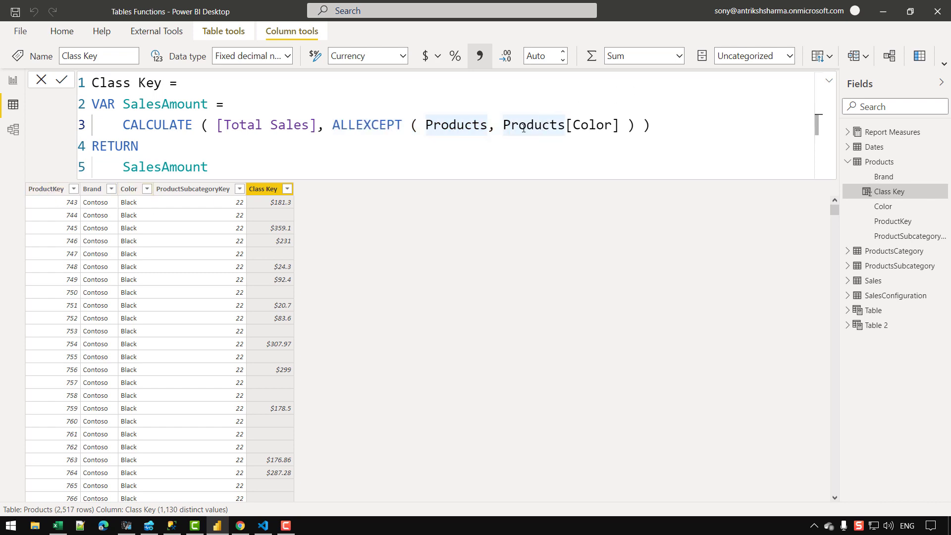
{"action": "key", "text": "Right"}
{"action": "key", "text": "Right"}
{"action": "key", "text": "Right"}
{"action": "key", "text": "Right"}
{"action": "key", "text": "Right"}
{"action": "key", "text": "Right"}
{"action": "key", "text": "Right"}
{"action": "key", "text": "Right"}
{"action": "key", "text": "Right"}
{"action": "key", "text": "Right"}
{"action": "key", "text": "Right"}
{"action": "key", "text": "Right"}
{"action": "key", "text": "Right"}
{"action": "key", "text": "Right"}
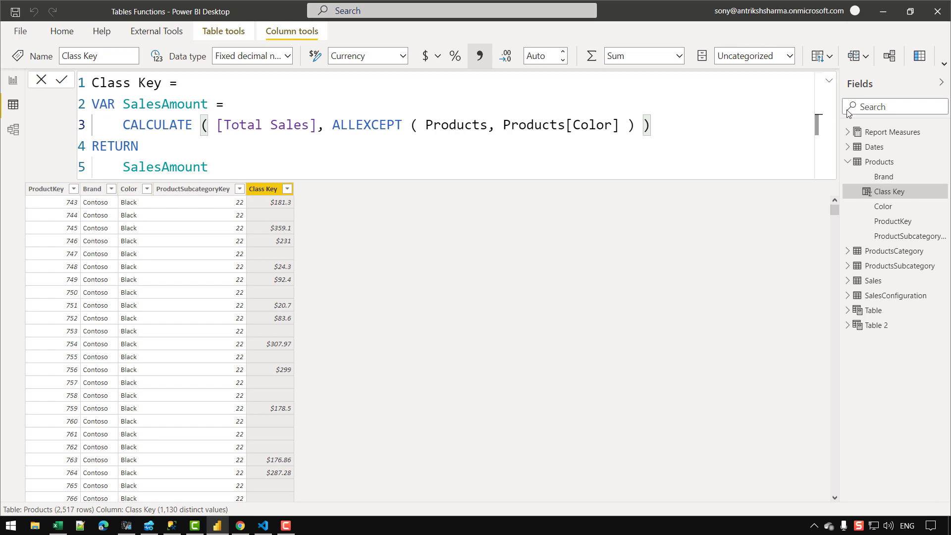
Step: Commit the revised Class Key formula and inspect the column's distinct values
{"action": "key", "text": "Return"}
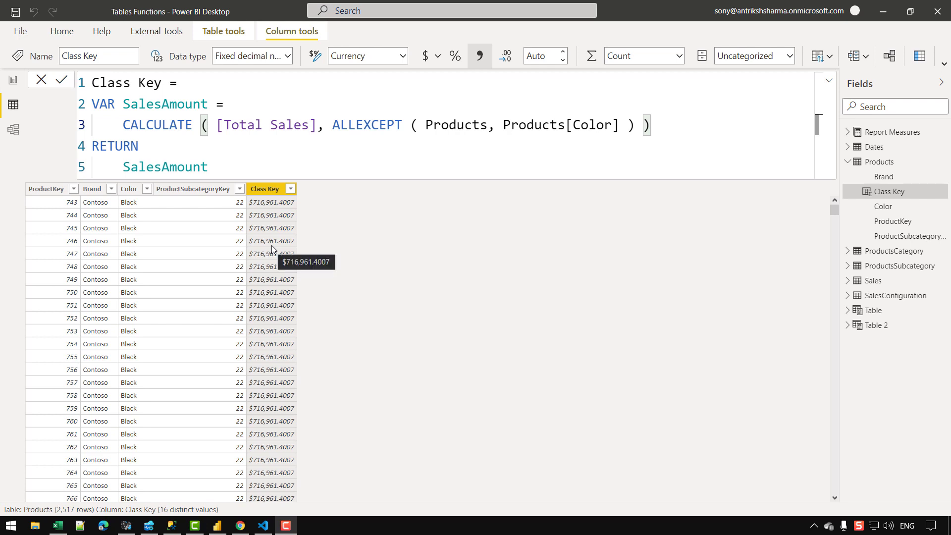
{"action": "left_click", "coordinate": [291, 188]}
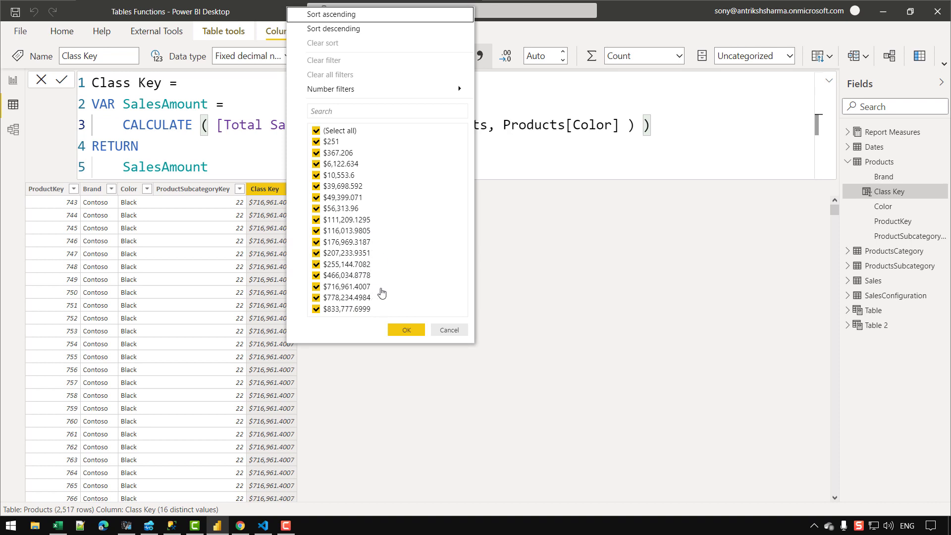
{"action": "left_click", "coordinate": [604, 198]}
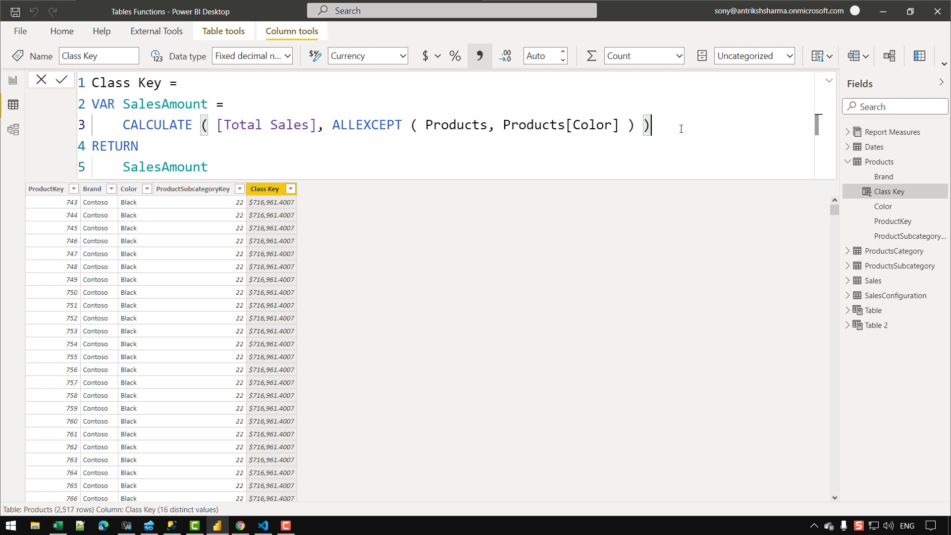
Step: Declare a second variable, CurrentColorClass, before RETURN and start an indented line for its expression
{"action": "key", "text": "shift+Return"}
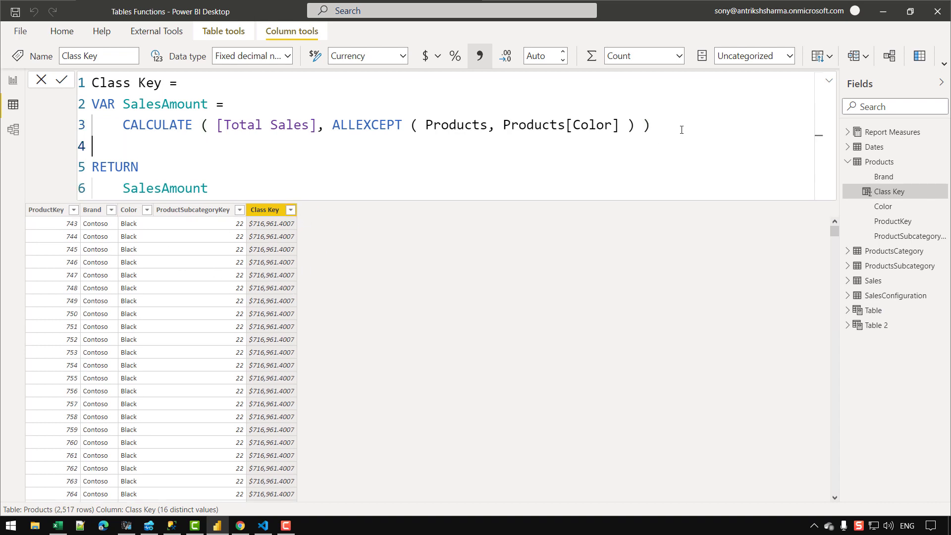
{"action": "type", "text": "VAR Curre"}
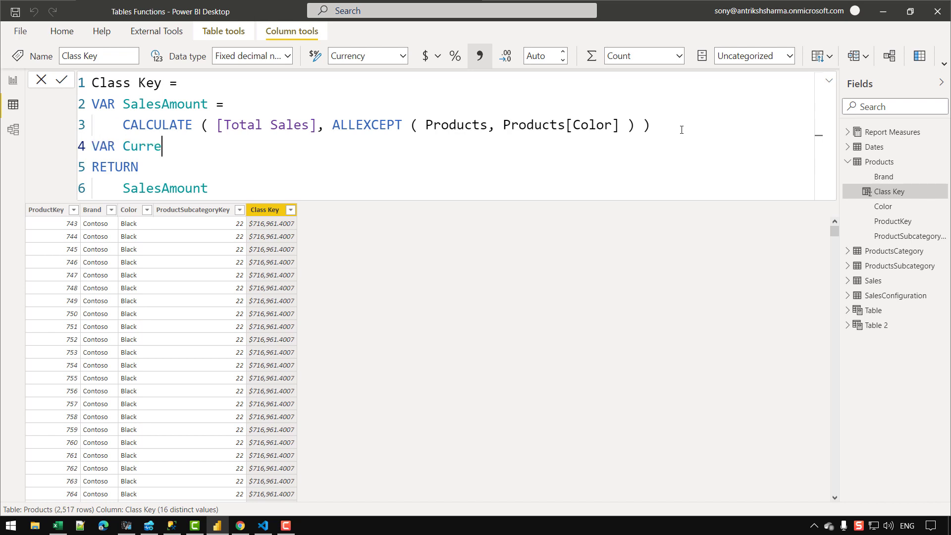
{"action": "type", "text": "ntColorClass ="}
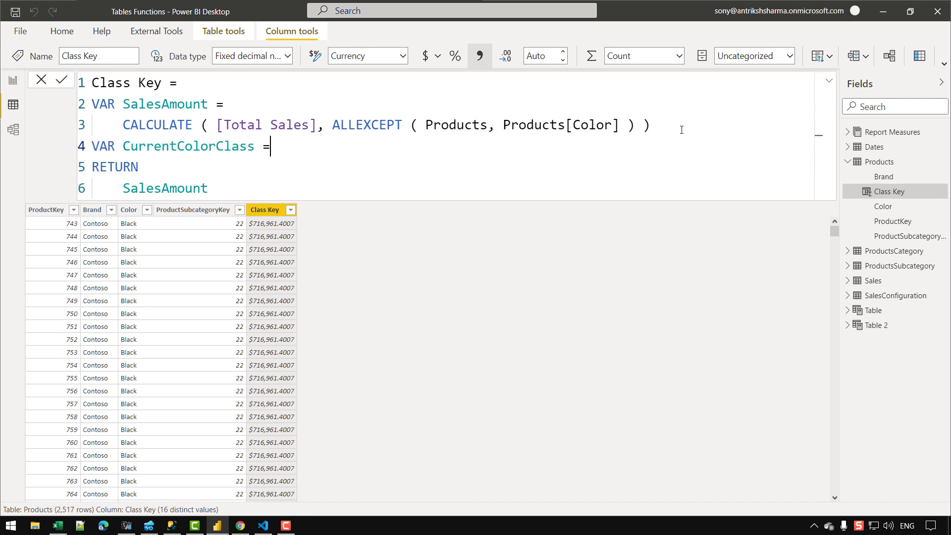
{"action": "key", "text": "shift+Return"}
{"action": "key", "text": "Tab"}
Step: Begin the CurrentColorClass expression with a FILTER function that iterates over the SalesConfiguration table
{"action": "type", "text": "F"}
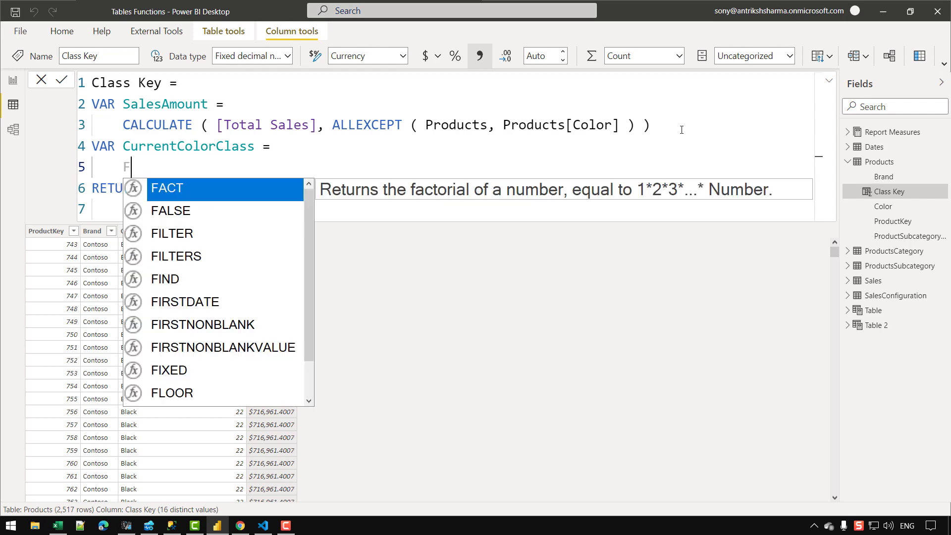
{"action": "type", "text": "ILTER ("}
{"action": "key", "text": "shift+Return"}
{"action": "key", "text": "Tab"}
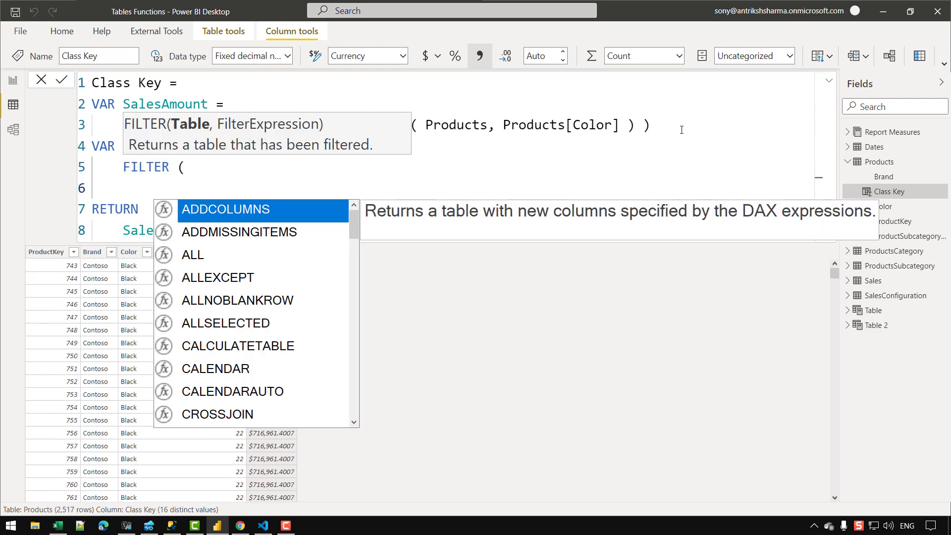
{"action": "type", "text": "SALESCON"}
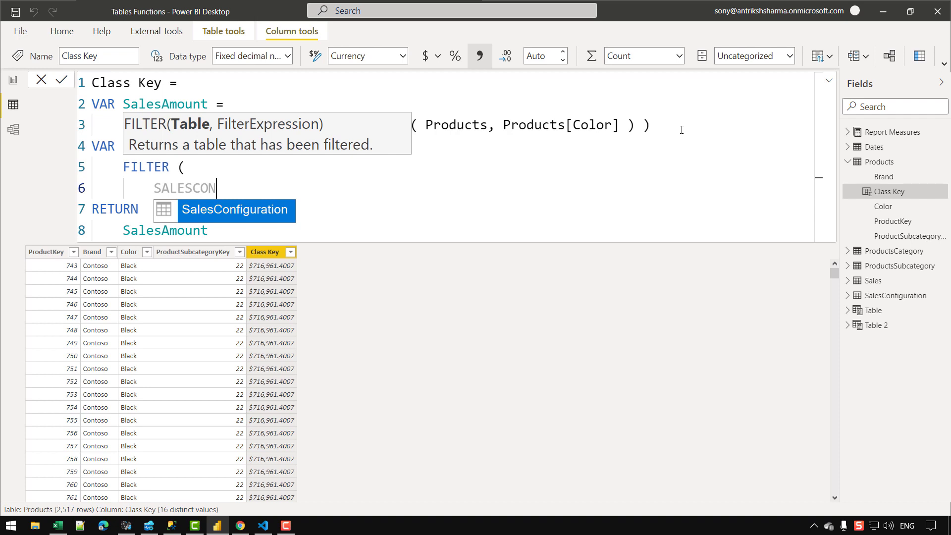
{"action": "key", "text": "Tab"}
{"action": "type", "text": ","}
{"action": "key", "text": "shift+Return"}
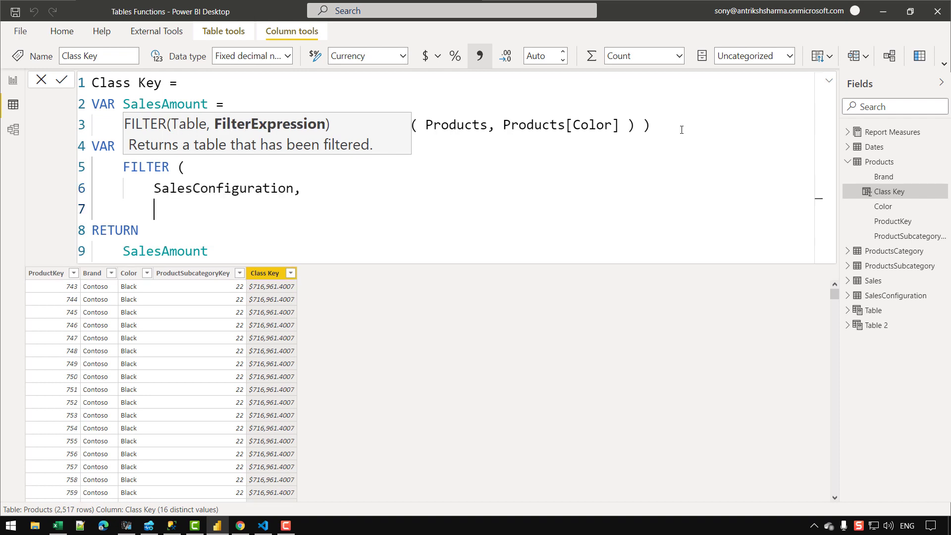
Step: Enter the first filter condition as SalesAmount >= SalesConfiguration[Min]
{"action": "type", "text": "SalesAmount"}
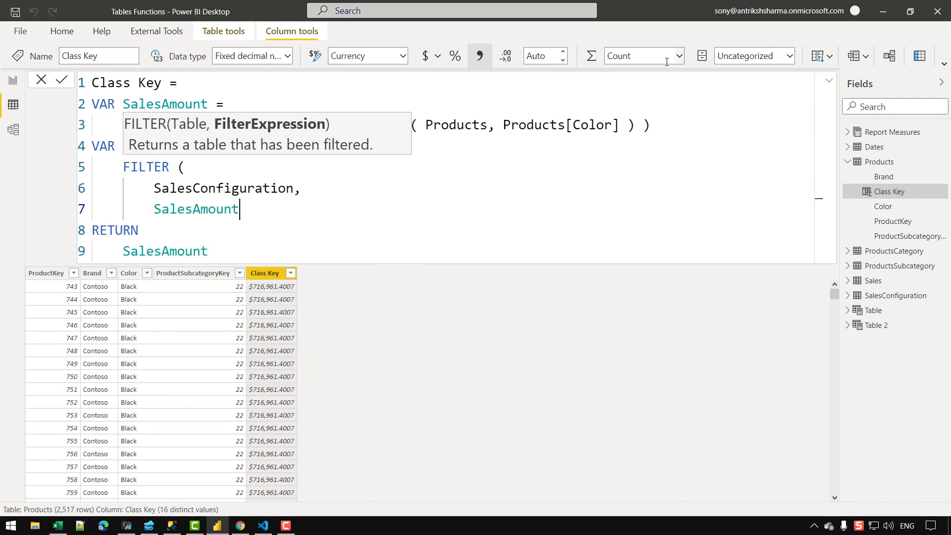
{"action": "left_click", "coordinate": [321, 89]}
{"action": "left_click", "coordinate": [321, 212]}
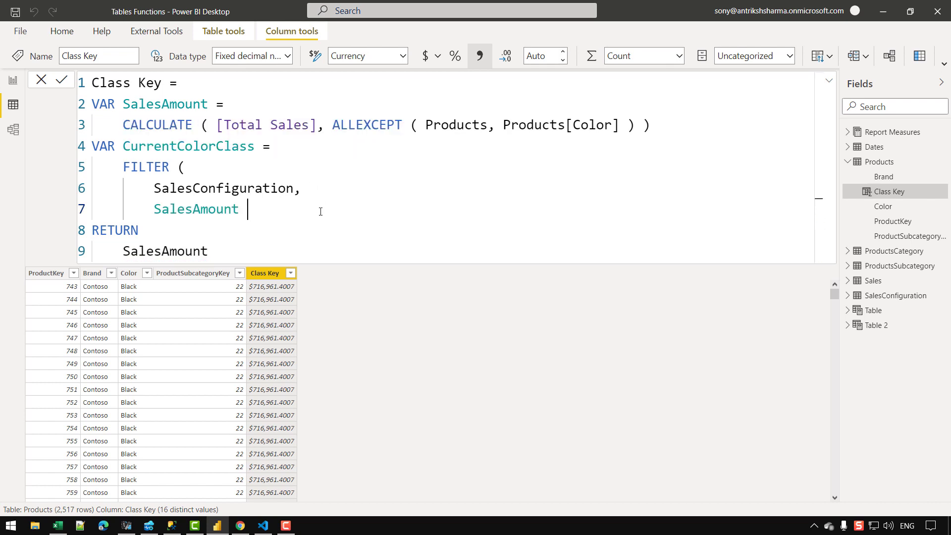
{"action": "type", "text": ">= SALES"}
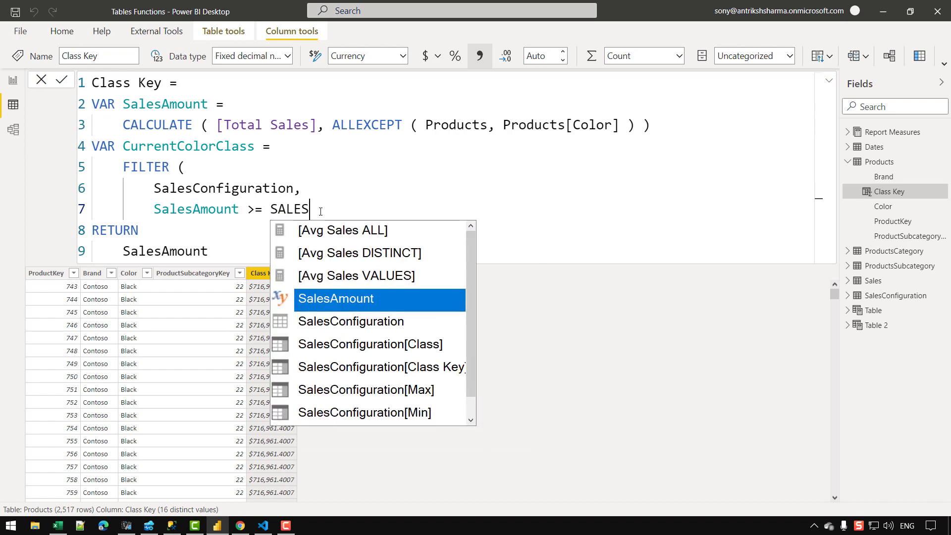
{"action": "key", "text": "Down"}
{"action": "key", "text": "Down"}
{"action": "key", "text": "Down"}
{"action": "key", "text": "Down"}
{"action": "key", "text": "Down"}
{"action": "key", "text": "Tab"}
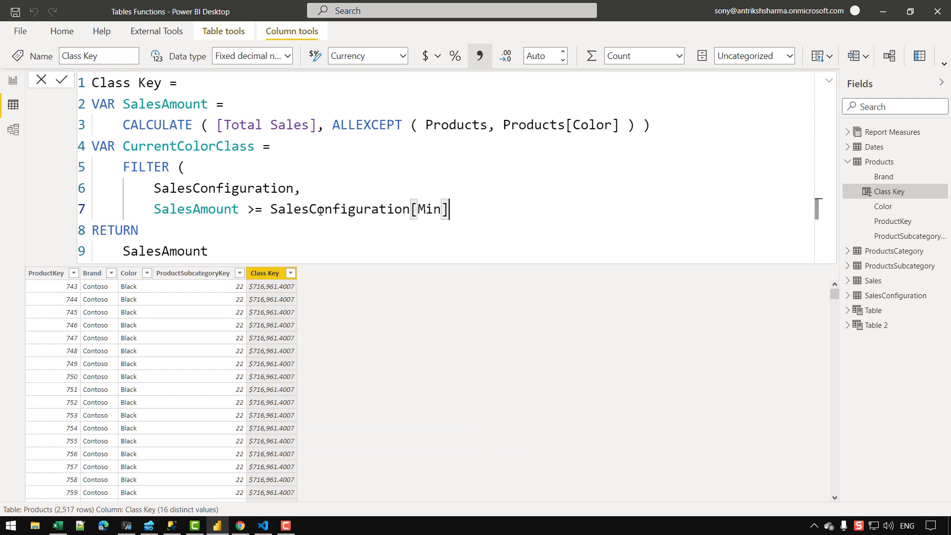
Step: Add an indented second condition line joined with &&, starting with SalesAmount <
{"action": "key", "text": "shift+Return"}
{"action": "key", "text": "Tab"}
{"action": "type", "text": "&& "}
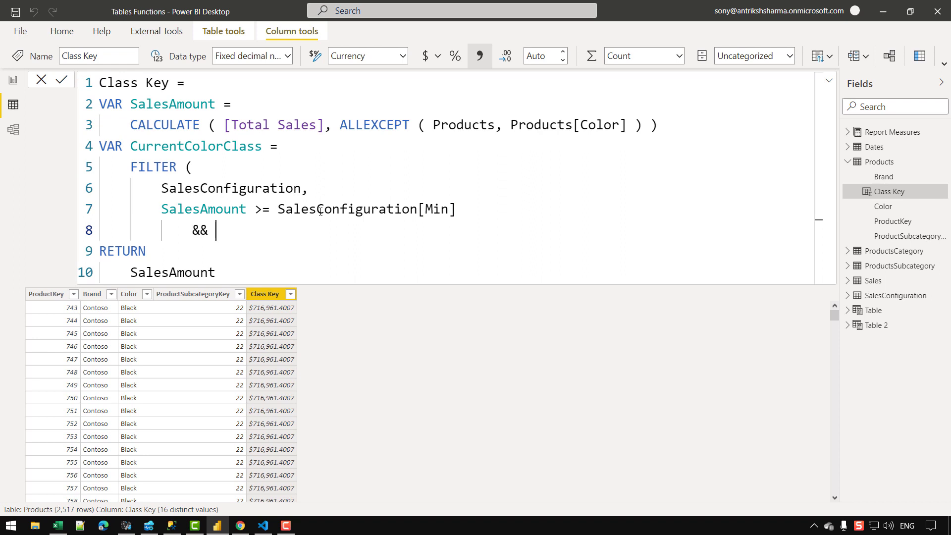
{"action": "type", "text": "<"}
{"action": "key", "text": "BackSpace"}
{"action": "type", "text": "SALES"}
{"action": "key", "text": "Tab"}
{"action": "type", "text": "<="}
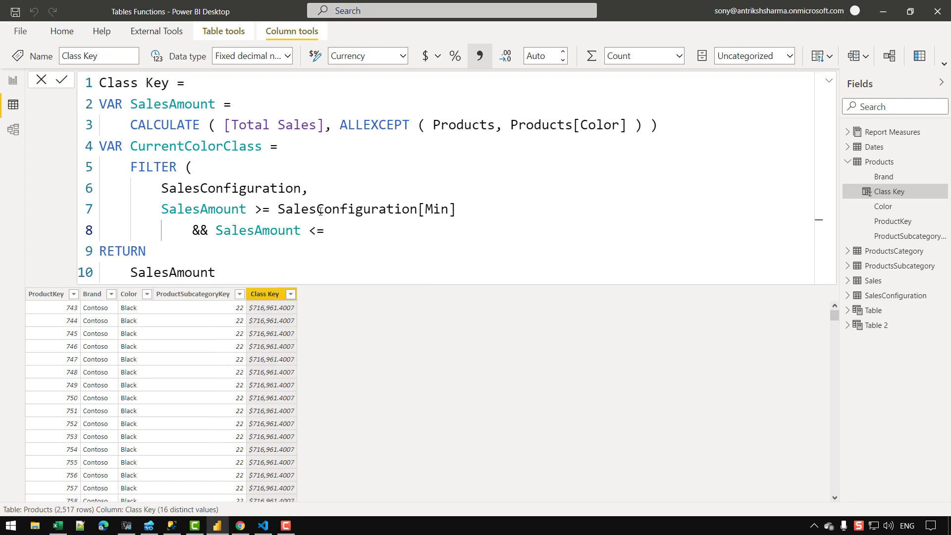
{"action": "key", "text": "BackSpace"}
Step: Complete the second comparison with SalesConfiguration[Max] and close the FILTER parenthesis on its own line
{"action": "type", "text": "SALES"}
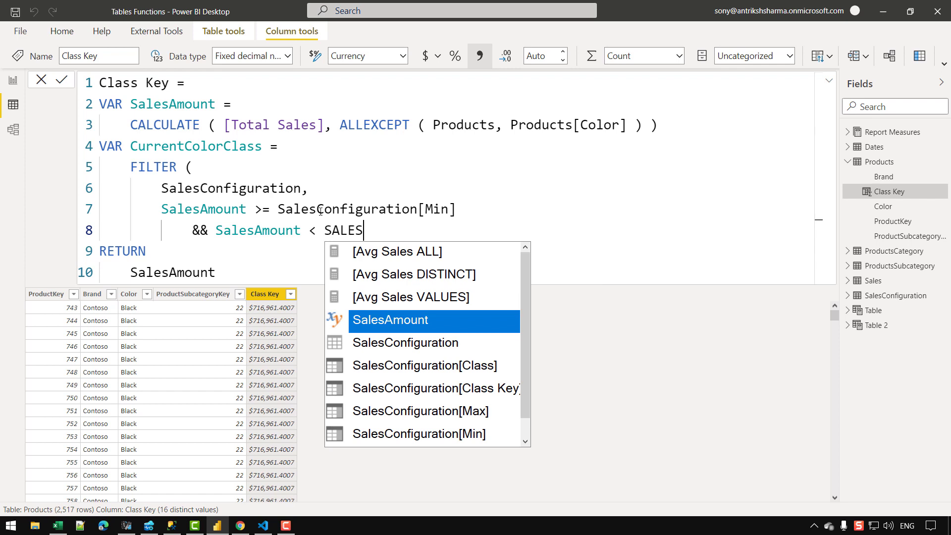
{"action": "key", "text": "Down"}
{"action": "key", "text": "Down"}
{"action": "key", "text": "Escape"}
{"action": "key", "text": "Tab"}
{"action": "key", "text": "Return"}
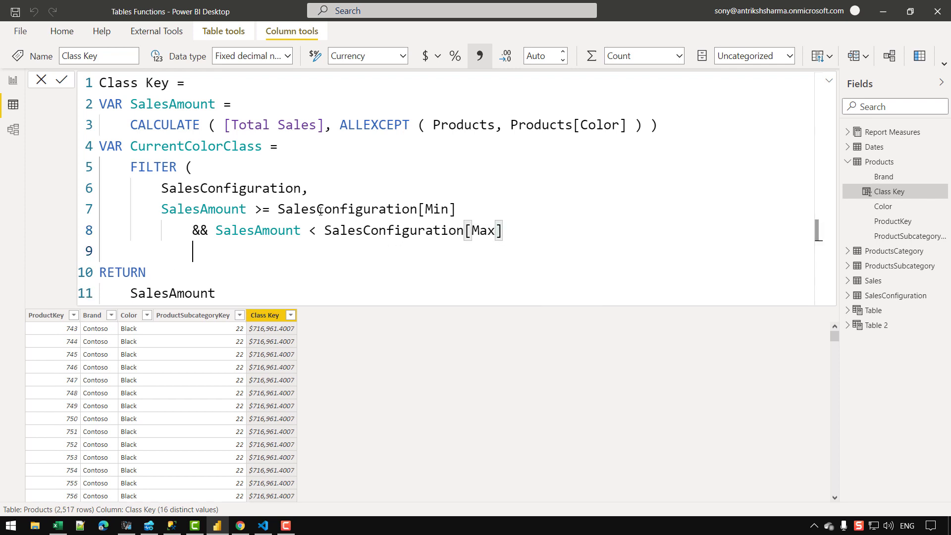
{"action": "type", "text": ")"}
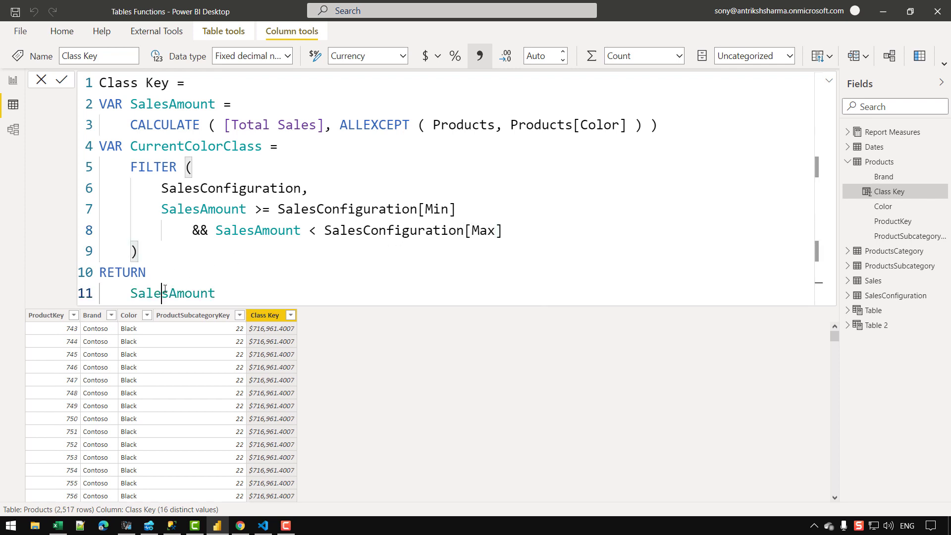
Step: Replace the returned SalesAmount with COUNTROWS ( CurrentColorClass ), commit the formula and check the Class Key column's distinct values
{"action": "double_click", "coordinate": [165, 292]}
{"action": "type", "text": "COUNTROWS ("}
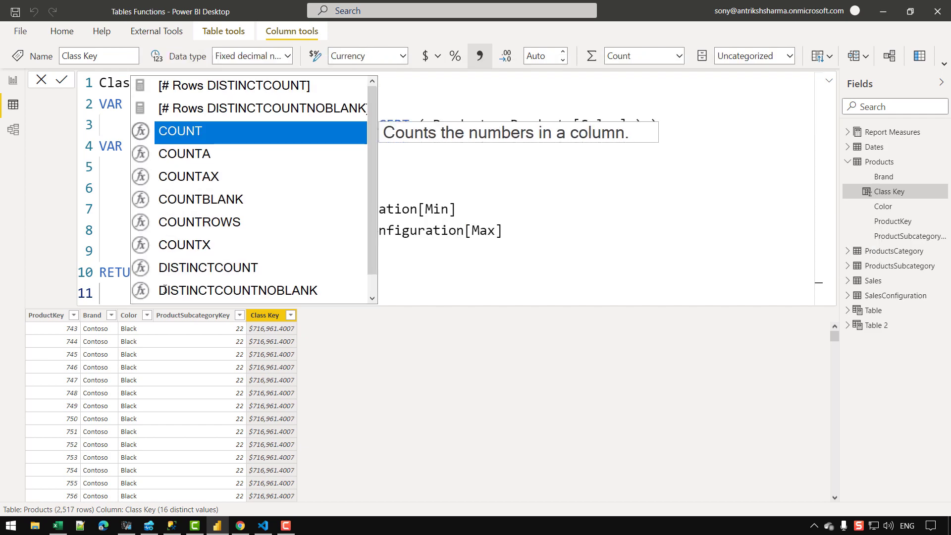
{"action": "type", "text": " CurrentColorClass )"}
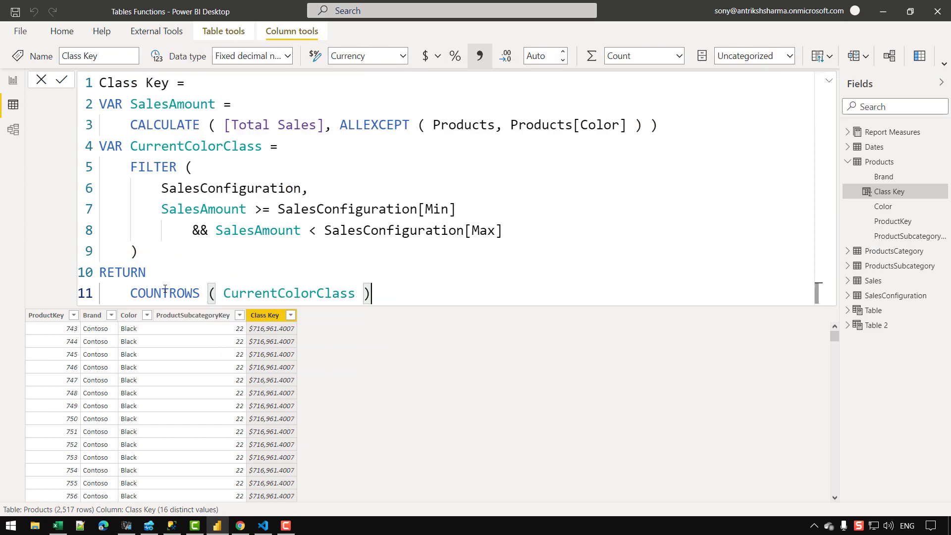
{"action": "key", "text": "Return"}
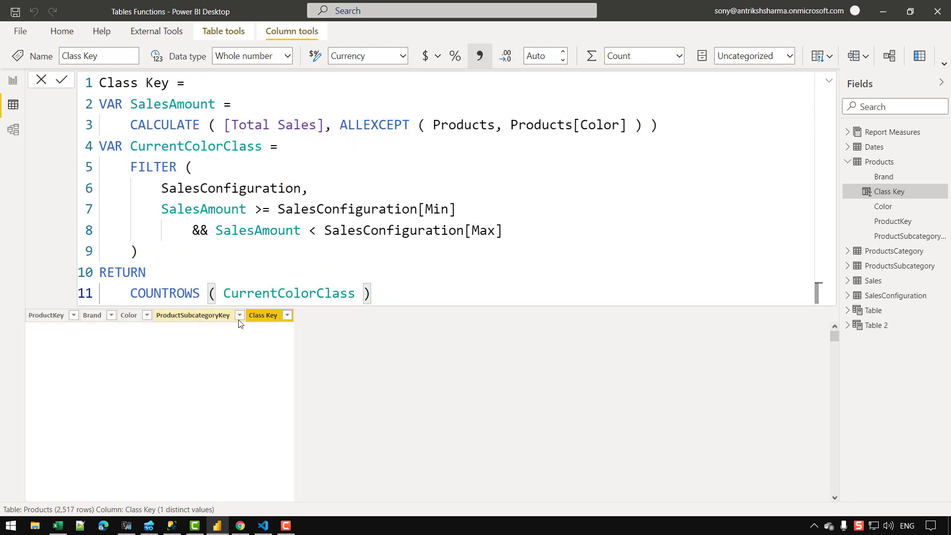
{"action": "left_click", "coordinate": [287, 315]}
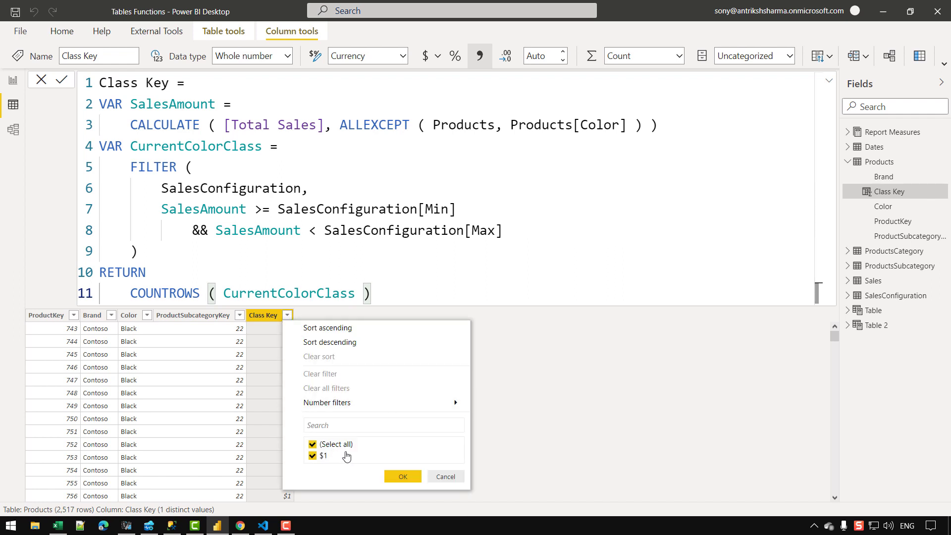
{"action": "left_click", "coordinate": [649, 379]}
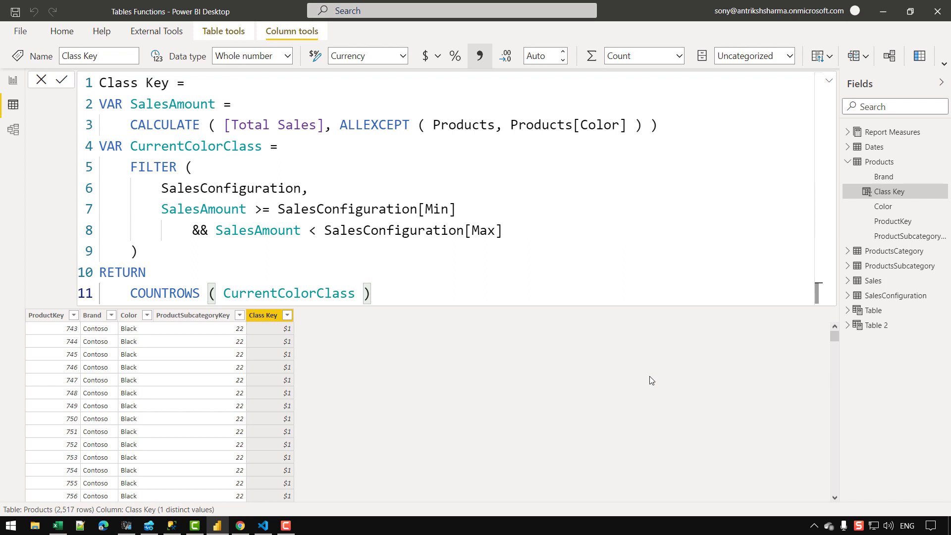
Step: Declare a third variable, Result, before RETURN and open a CALCULATE function on the line below it
{"action": "left_click", "coordinate": [165, 255]}
{"action": "key", "text": "Return"}
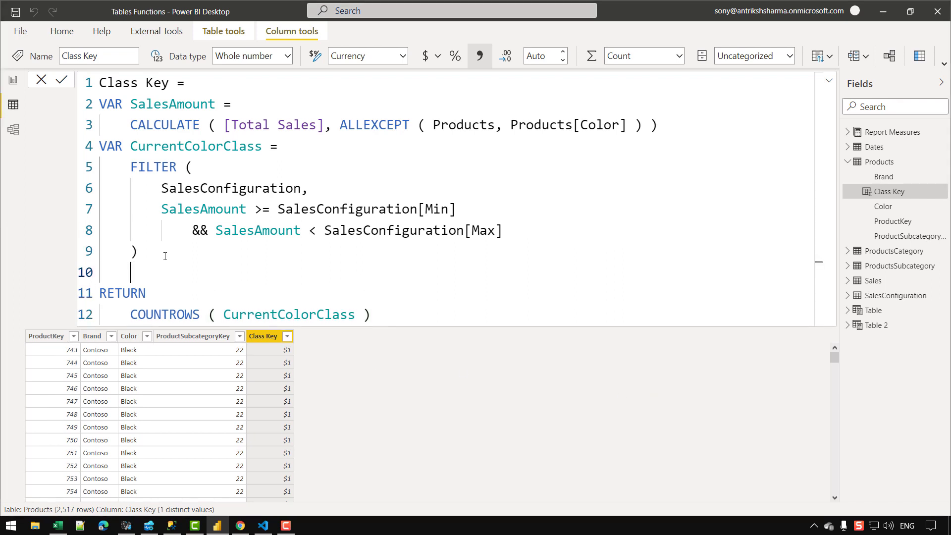
{"action": "key", "text": "BackSpace"}
{"action": "type", "text": "VAR"}
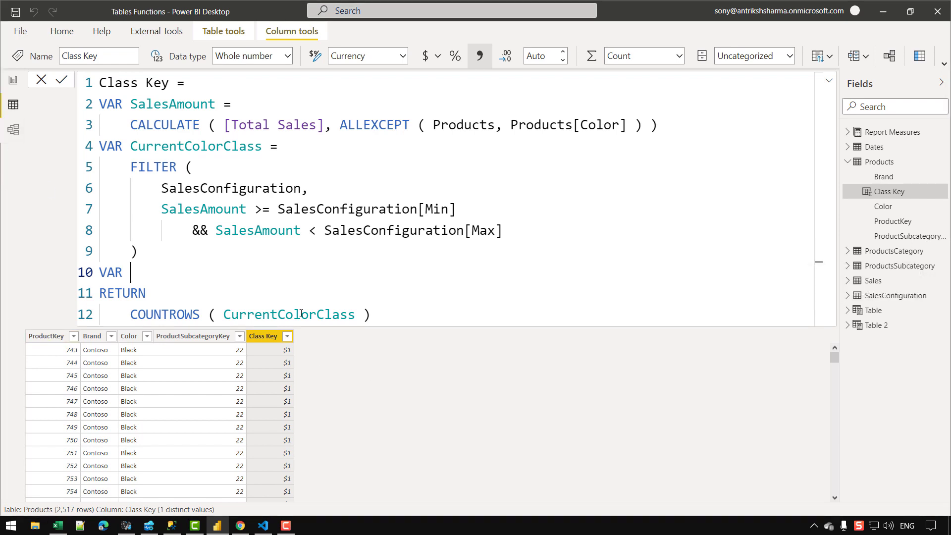
{"action": "type", "text": " Result ="}
{"action": "key", "text": "shift+Return"}
{"action": "type", "text": "CALCULATE ( "}
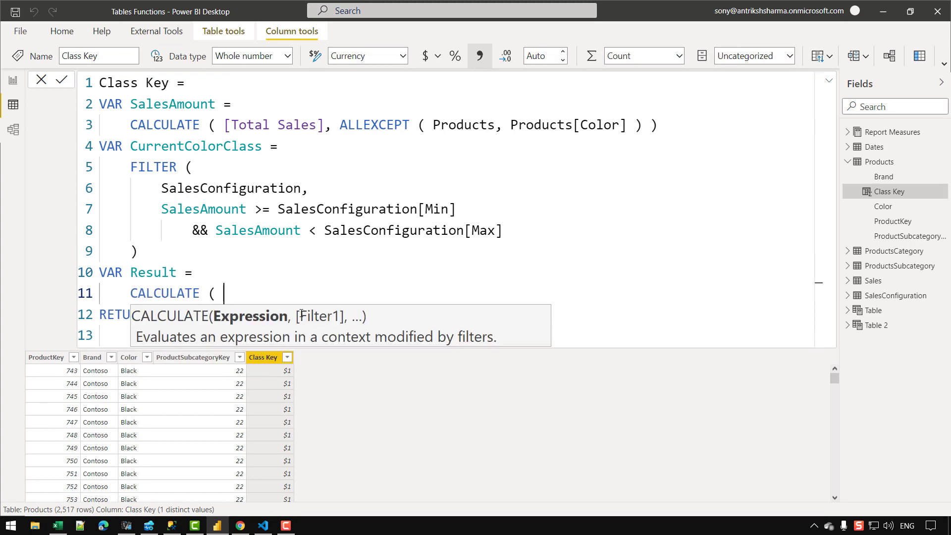
Step: Enter VALUES ( SalesConfiguration[Class Key] ) as the CALCULATE expression of the Result variable
{"action": "type", "text": "VALUES ( "}
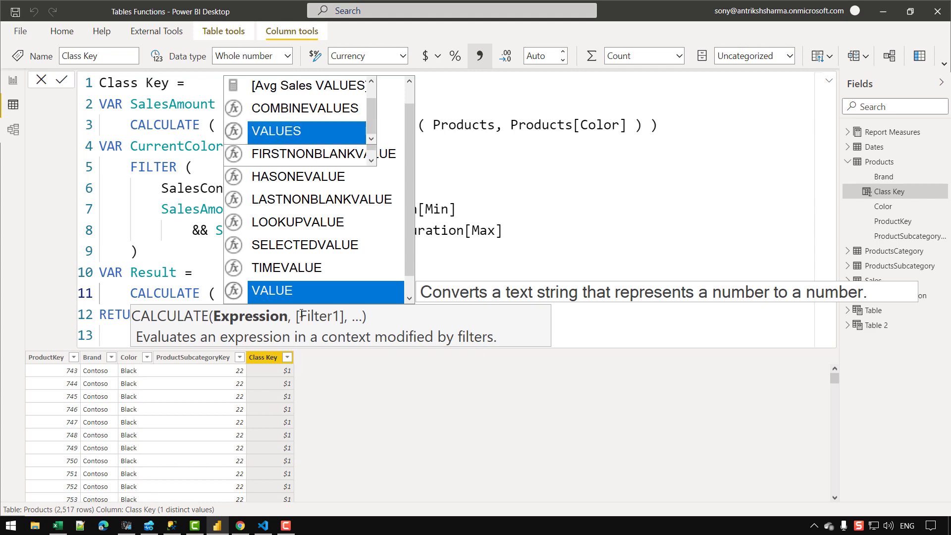
{"action": "type", "text": "Sales"}
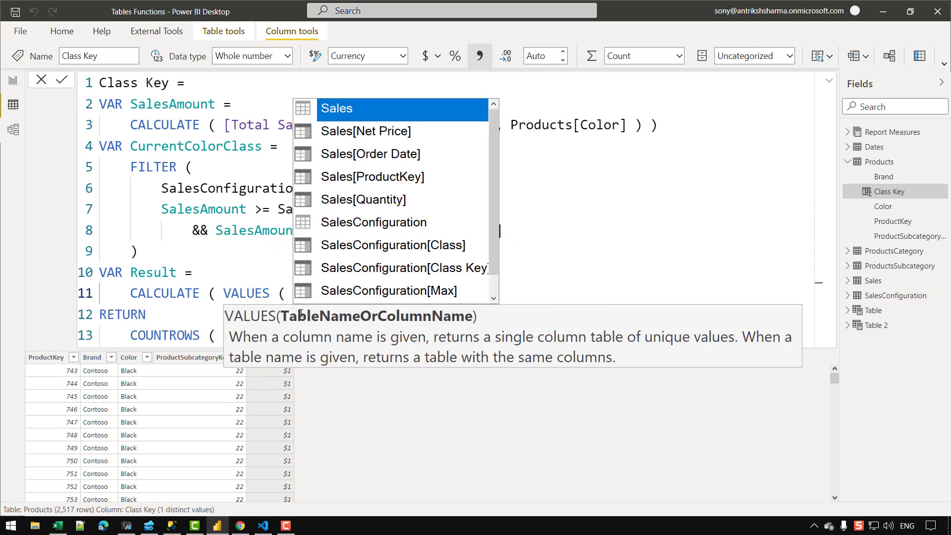
{"action": "key", "text": "Down"}
{"action": "key", "text": "Down"}
{"action": "key", "text": "Down"}
{"action": "key", "text": "Down"}
{"action": "key", "text": "Down"}
{"action": "key", "text": "Down"}
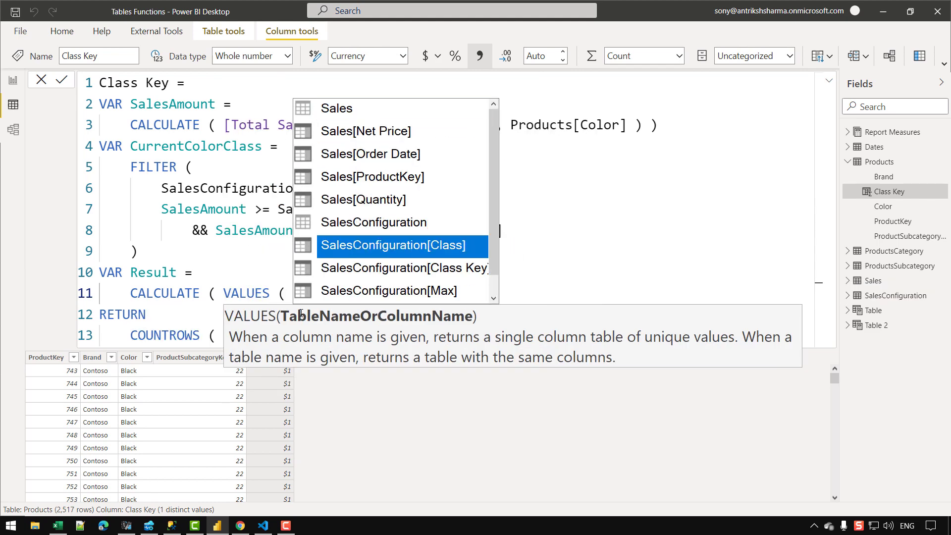
{"action": "key", "text": "Down"}
{"action": "key", "text": "Tab"}
{"action": "type", "text": "),"}
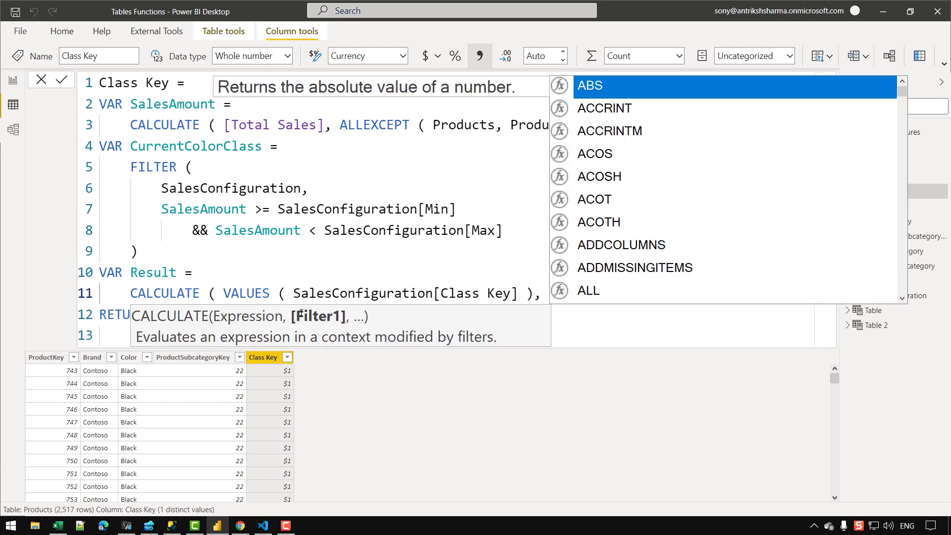
Step: Use the CurrentColorClass variable as the CALCULATE filter argument in Result and close the parenthesis
{"action": "key", "text": "Escape"}
{"action": "left_click_drag", "start_coordinate": [130, 146], "coordinate": [261, 147]}
{"action": "key", "text": "ctrl+c"}
{"action": "left_click", "coordinate": [572, 290]}
{"action": "key", "text": "ctrl+v"}
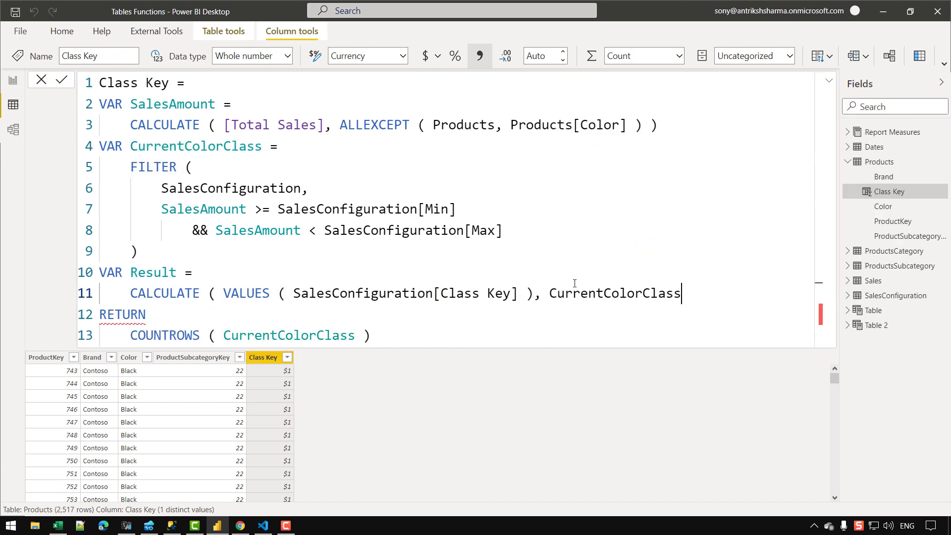
{"action": "type", "text": ")"}
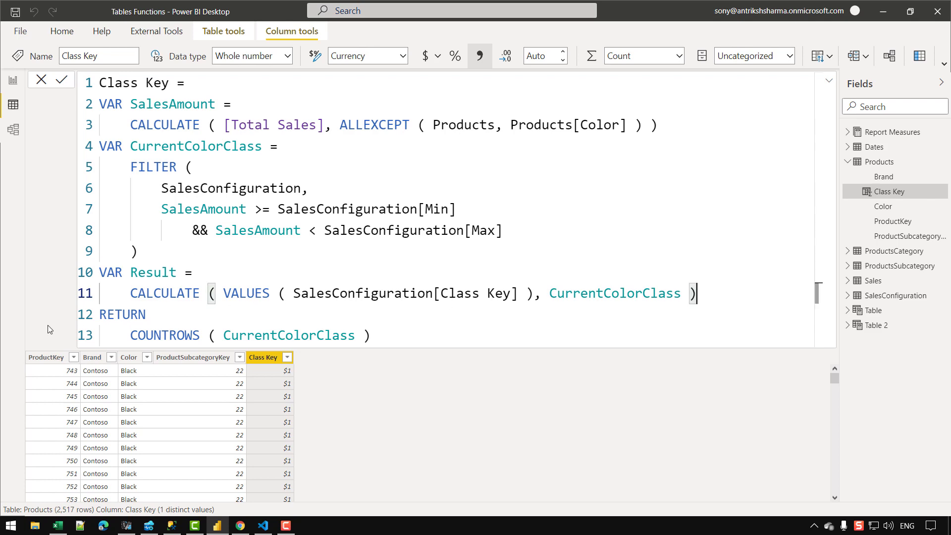
Step: Return Result instead of the COUNTROWS expression, commit the formula and inspect the Class Key values
{"action": "left_click_drag", "start_coordinate": [372, 336], "coordinate": [131, 336]}
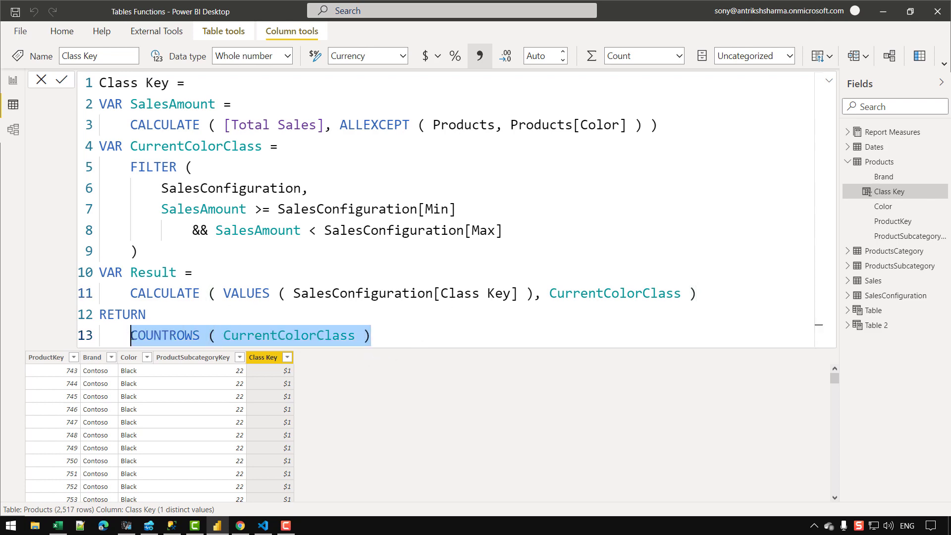
{"action": "type", "text": "Result"}
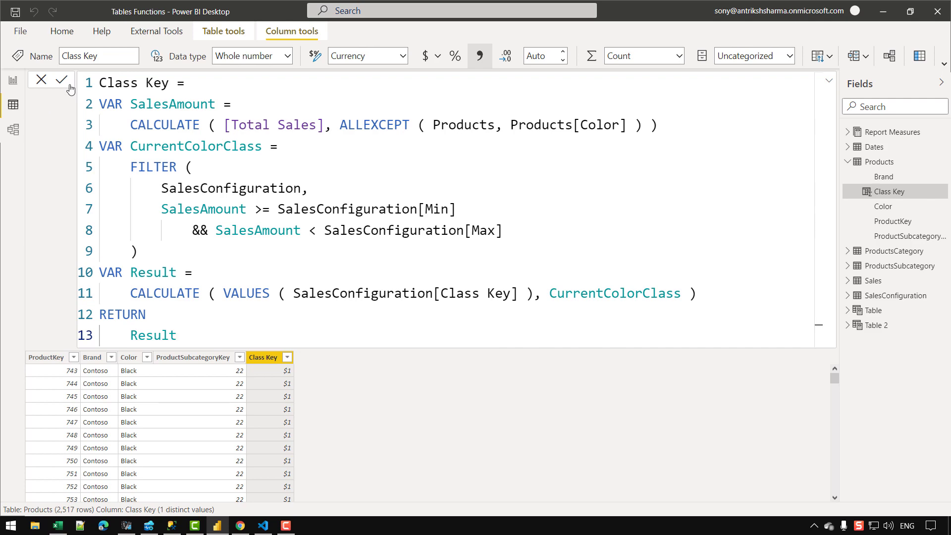
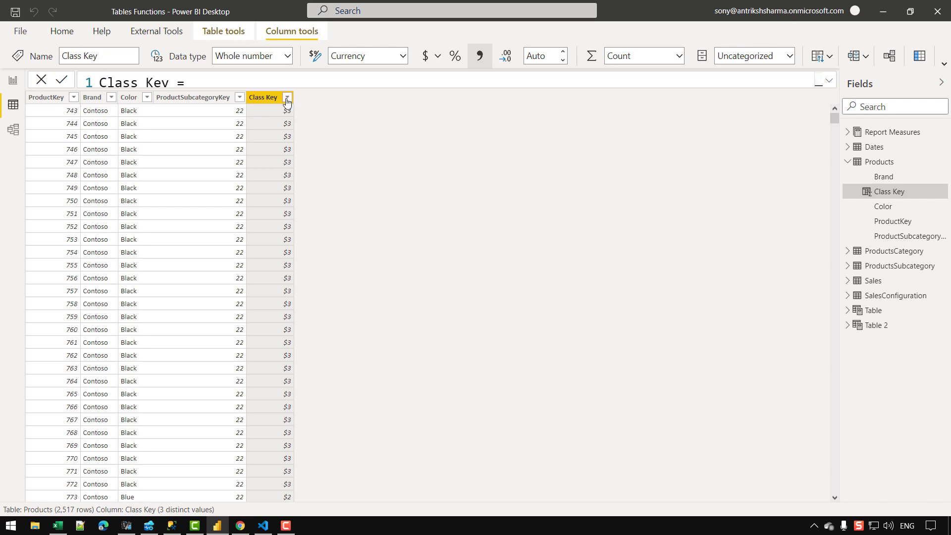
{"action": "left_click", "coordinate": [287, 99]}
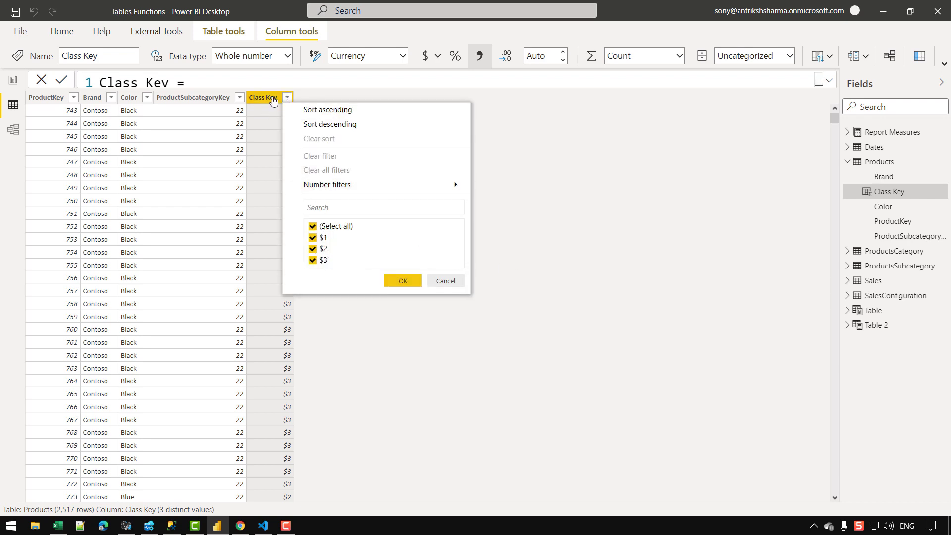
{"action": "scroll", "coordinate": [823, 314], "scroll_direction": "down", "scroll_amount": 2}
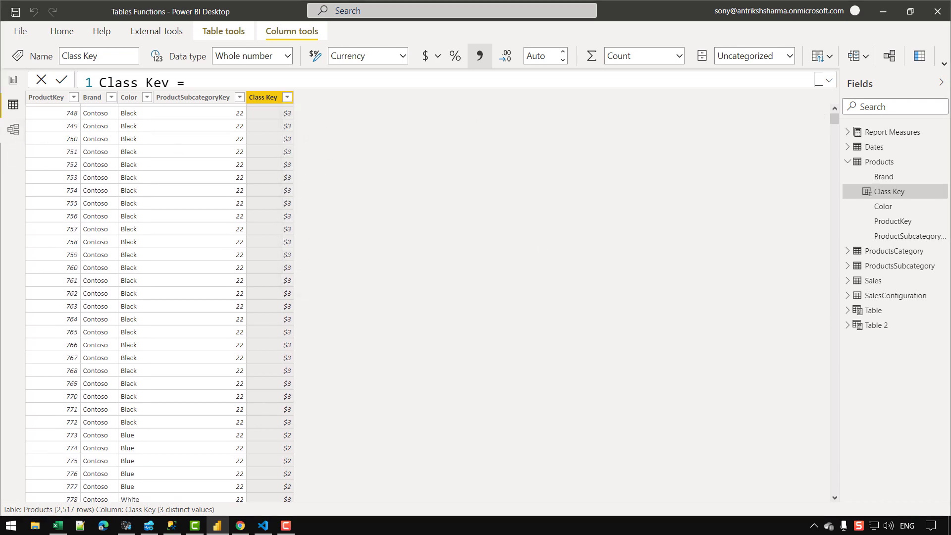
{"action": "mouse_move", "coordinate": [899, 297]}
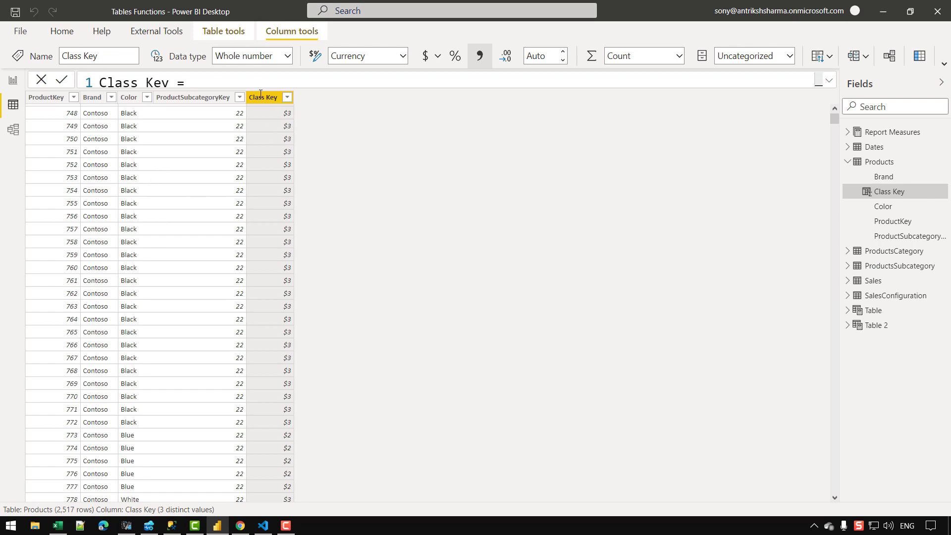
Step: Try to create a relationship from SalesConfiguration[Class Key] to Products[Class Key] in the model and dismiss the resulting dialog
{"action": "left_click", "coordinate": [13, 131]}
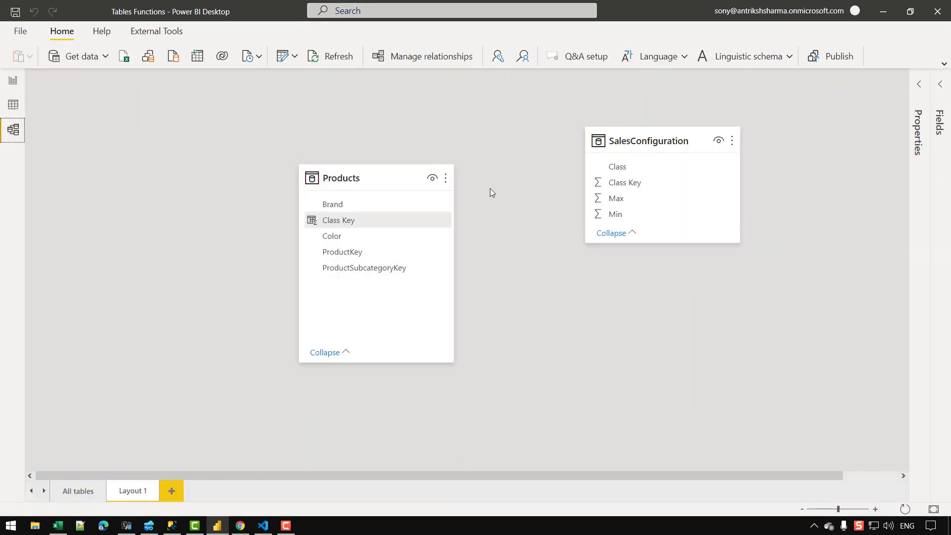
{"action": "left_click_drag", "start_coordinate": [645, 186], "coordinate": [367, 225]}
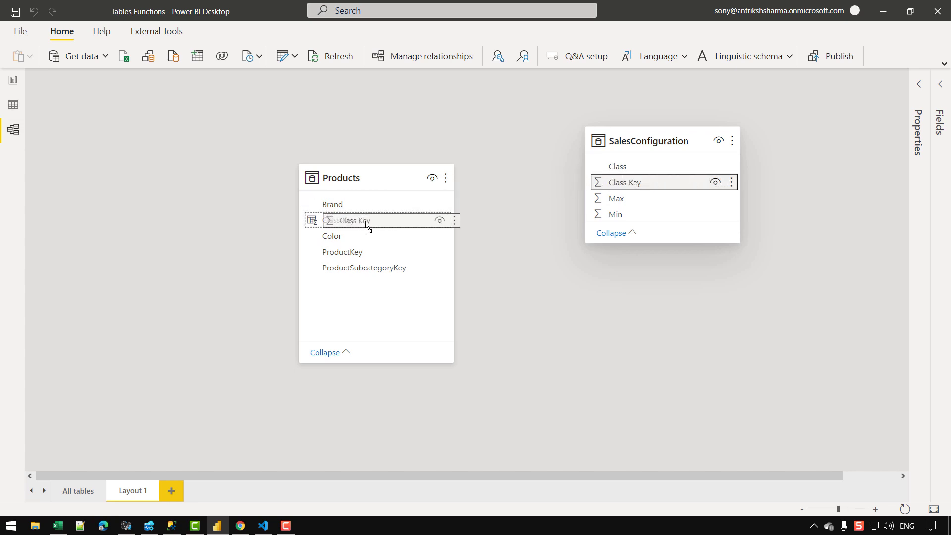
{"action": "left_click_drag", "start_coordinate": [367, 224], "coordinate": [367, 225]}
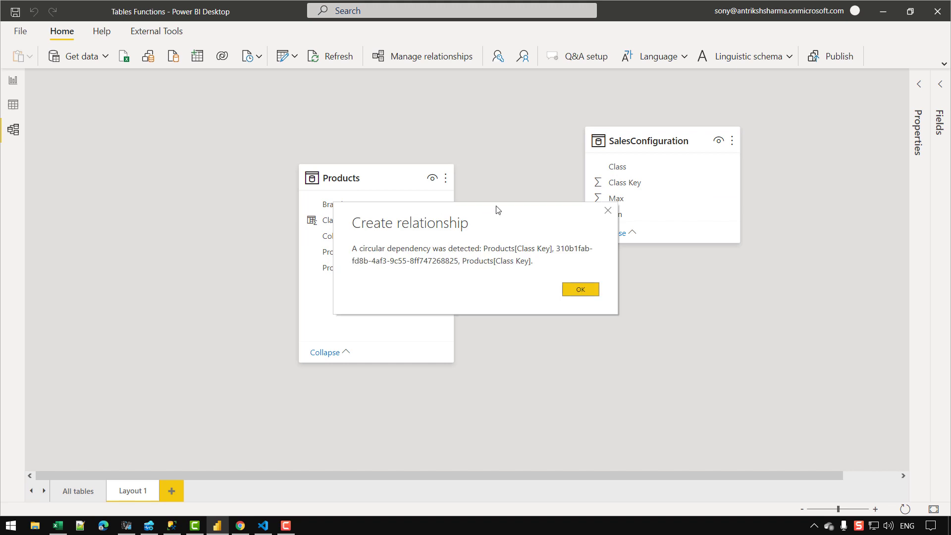
{"action": "left_click_drag", "start_coordinate": [497, 209], "coordinate": [345, 211]}
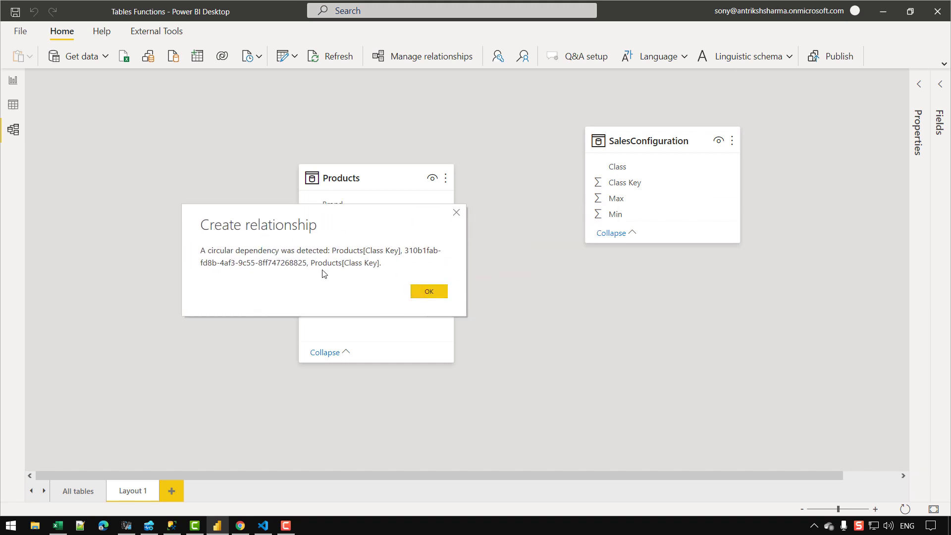
{"action": "left_click", "coordinate": [435, 292]}
Step: Review the full Class Key formula, especially its VALUES call, alongside the Products and SalesConfiguration tables in the model
{"action": "left_click", "coordinate": [4, 105]}
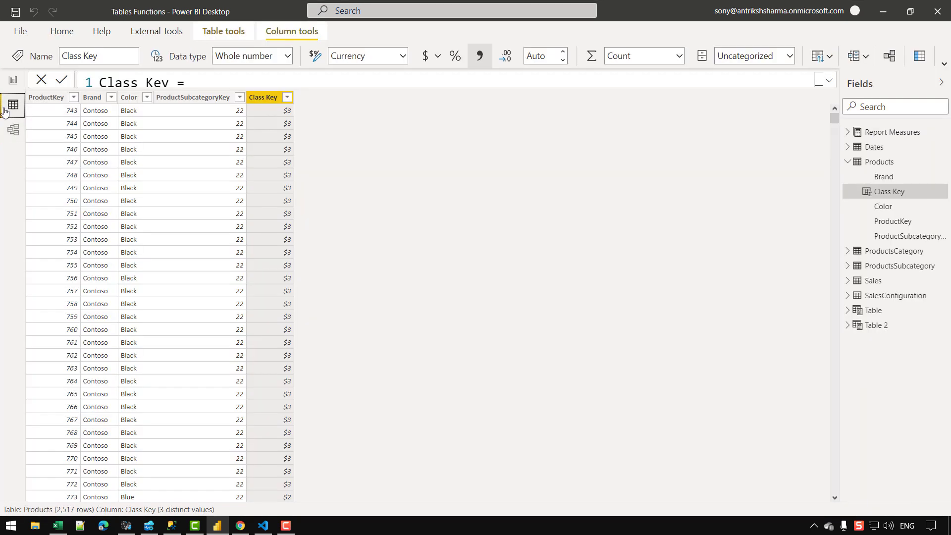
{"action": "left_click", "coordinate": [831, 80]}
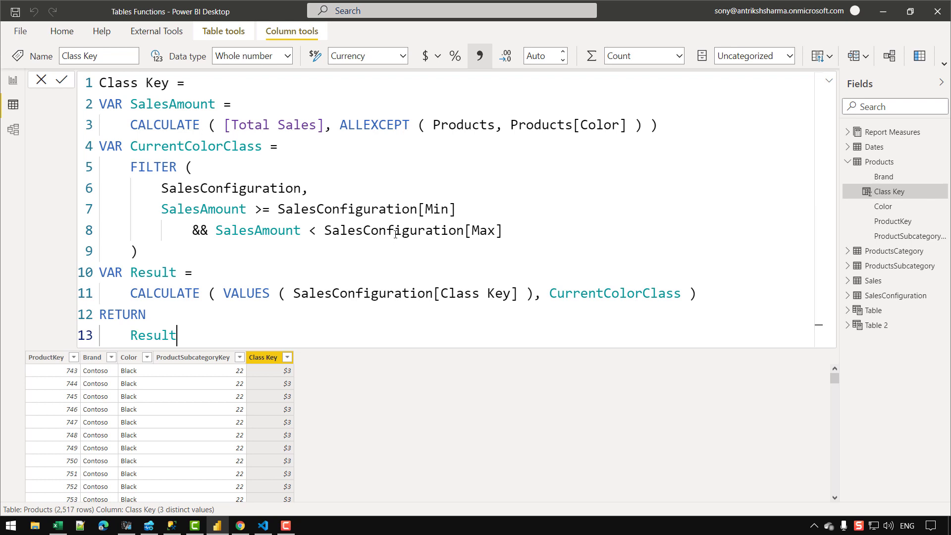
{"action": "left_click", "coordinate": [13, 129]}
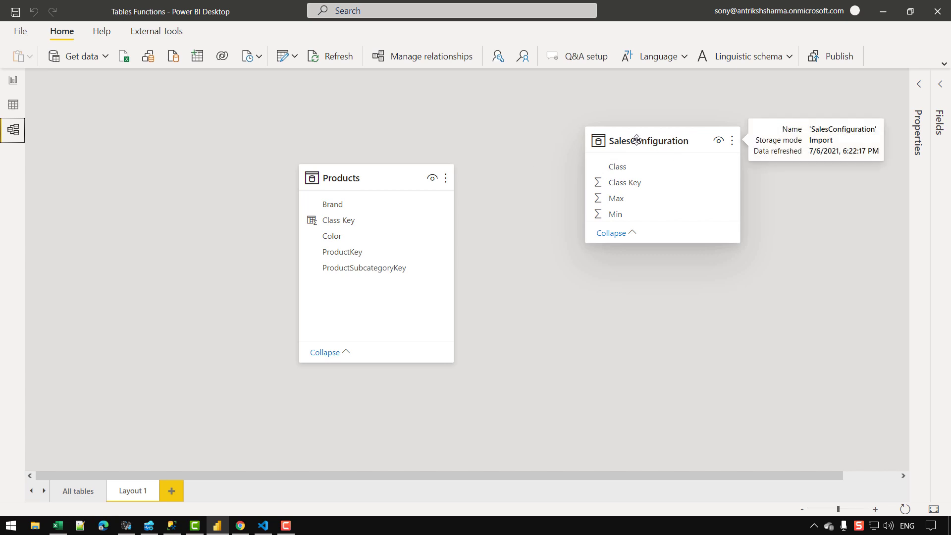
{"action": "left_click", "coordinate": [651, 141]}
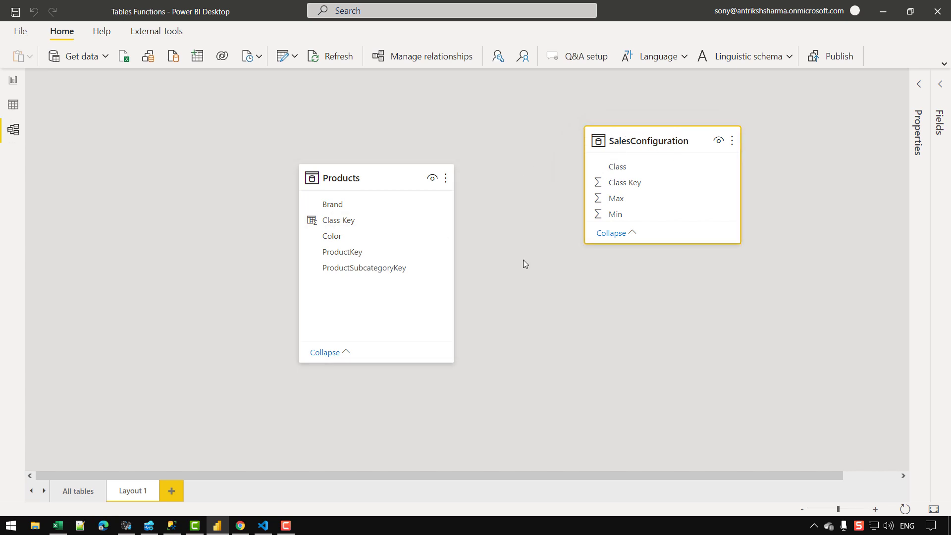
{"action": "left_click", "coordinate": [380, 178]}
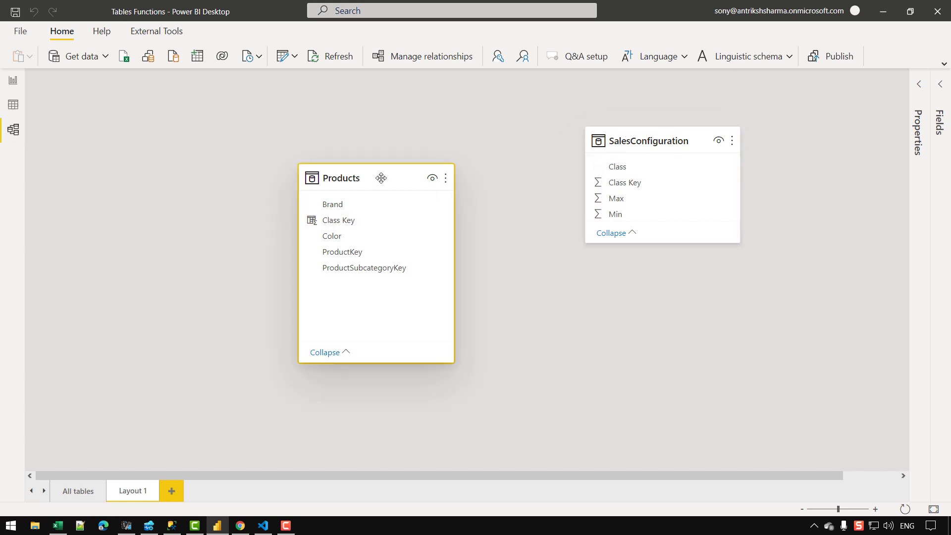
{"action": "left_click_drag", "start_coordinate": [631, 182], "coordinate": [389, 179]}
{"action": "left_click", "coordinate": [14, 104]}
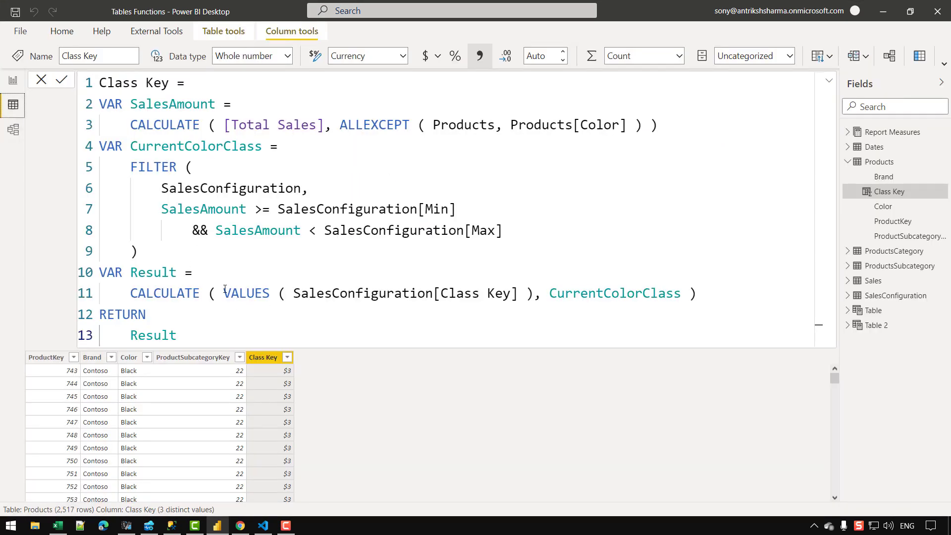
{"action": "left_click_drag", "start_coordinate": [224, 291], "coordinate": [270, 291]}
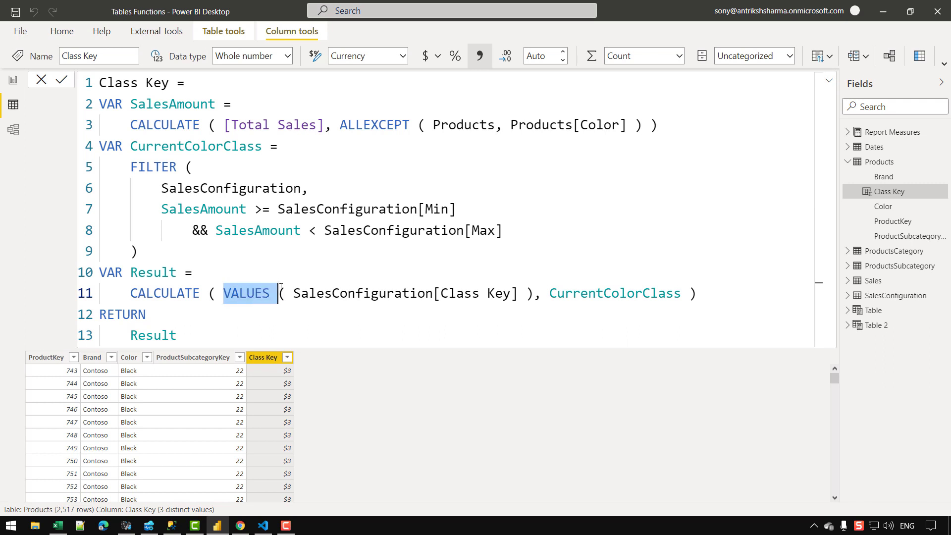
{"action": "left_click", "coordinate": [293, 262]}
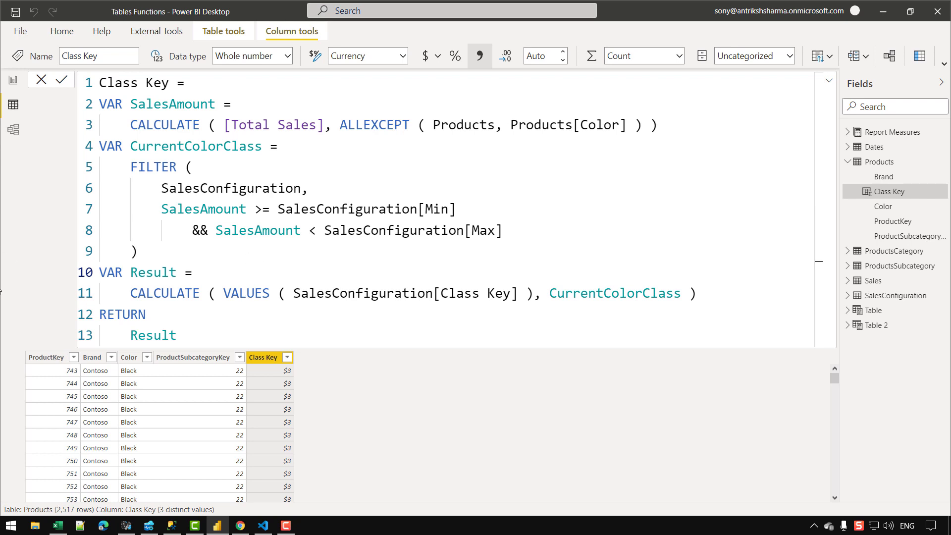
Step: Retry relating the Class Key column of SalesConfiguration to Class Key in Products, and dismiss the dialog
{"action": "left_click", "coordinate": [13, 129]}
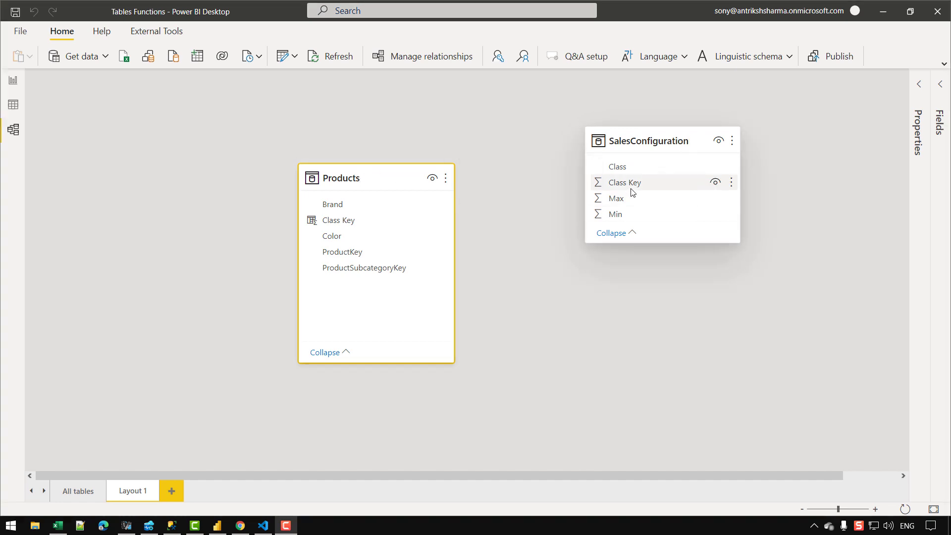
{"action": "left_click_drag", "start_coordinate": [629, 184], "coordinate": [357, 225]}
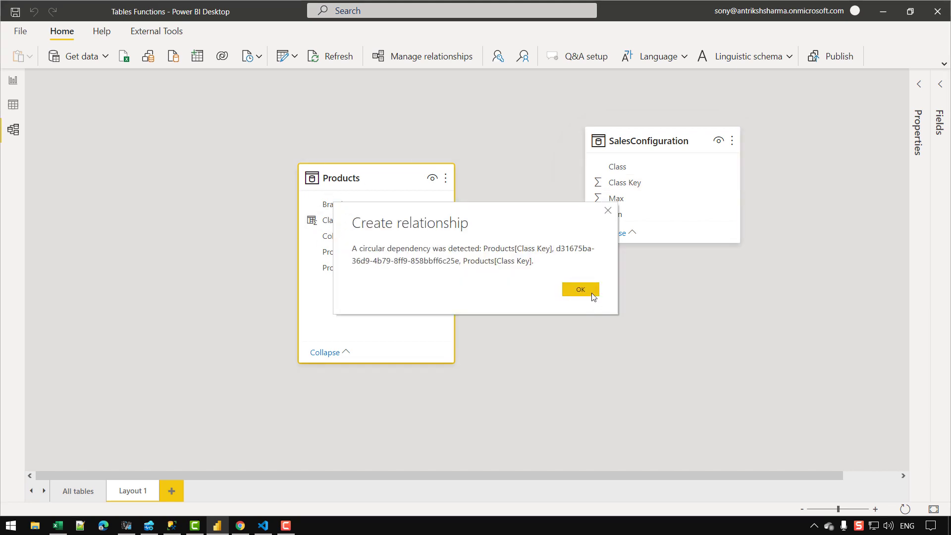
{"action": "left_click", "coordinate": [591, 293]}
{"action": "left_click", "coordinate": [378, 224]}
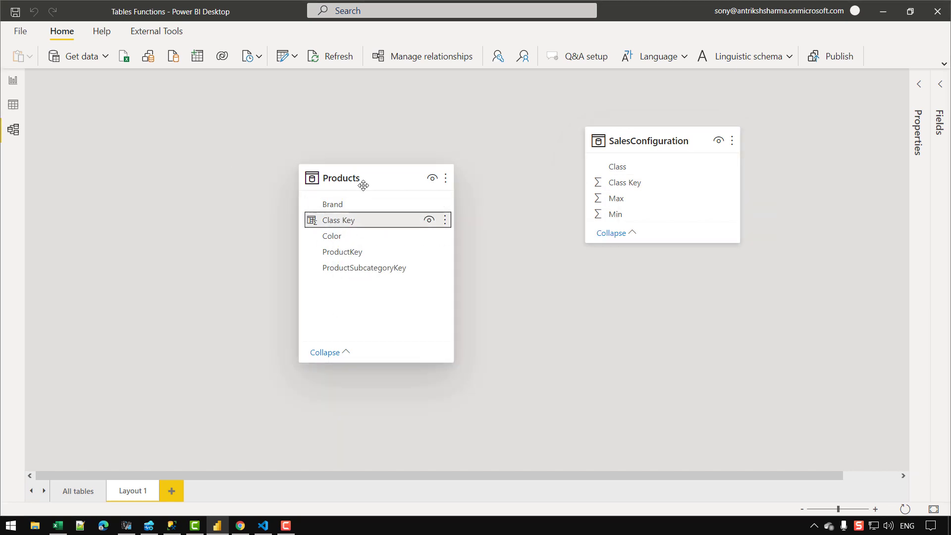
Step: Examine the VALUES function in the Result variable and how the Class Key columns of SalesConfiguration and Products would be related
{"action": "left_click", "coordinate": [13, 105]}
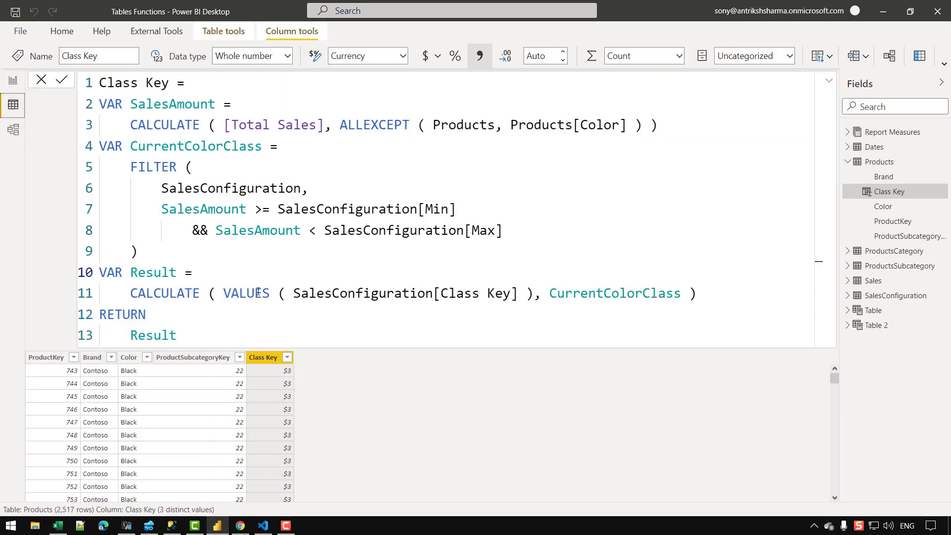
{"action": "left_click_drag", "start_coordinate": [269, 291], "coordinate": [220, 296]}
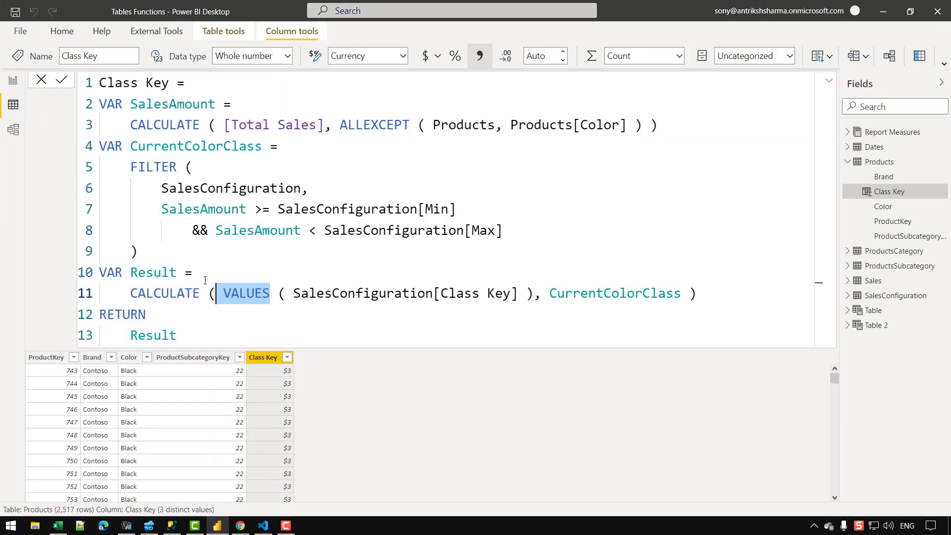
{"action": "left_click", "coordinate": [9, 135]}
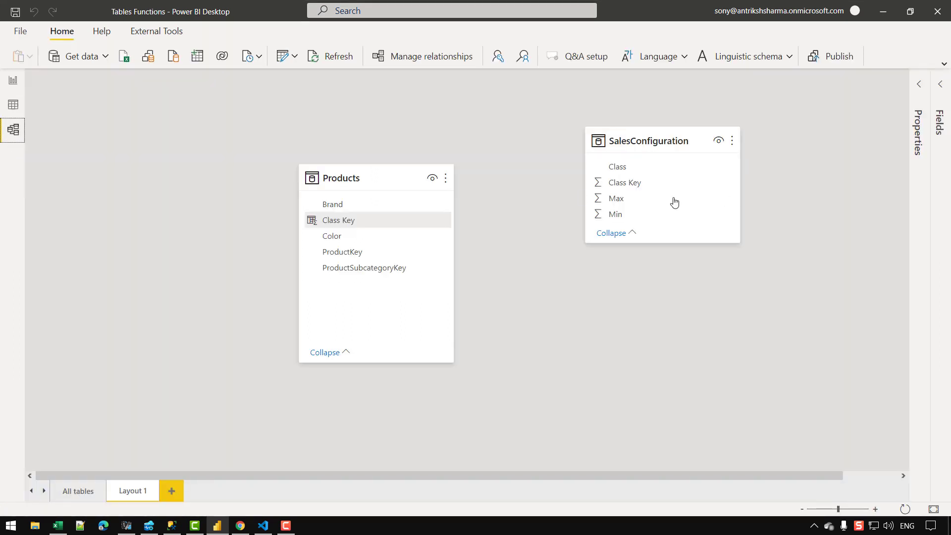
{"action": "left_click_drag", "start_coordinate": [638, 189], "coordinate": [490, 284]}
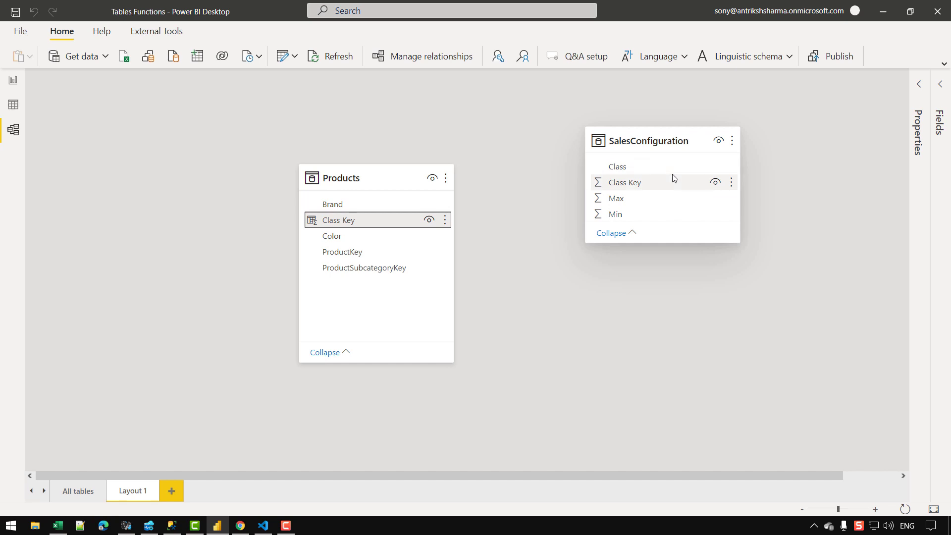
{"action": "left_click_drag", "start_coordinate": [673, 179], "coordinate": [646, 179]}
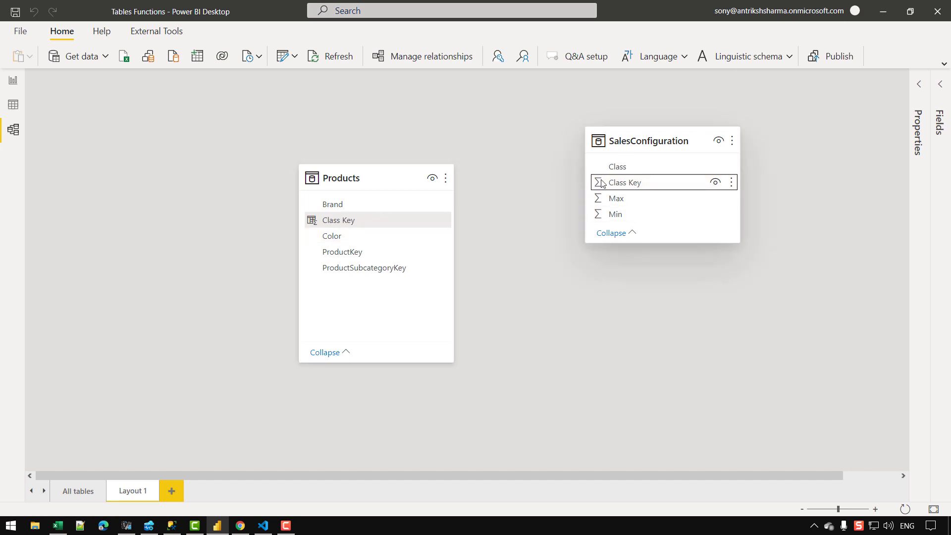
{"action": "left_click", "coordinate": [642, 136]}
{"action": "left_click", "coordinate": [643, 137]}
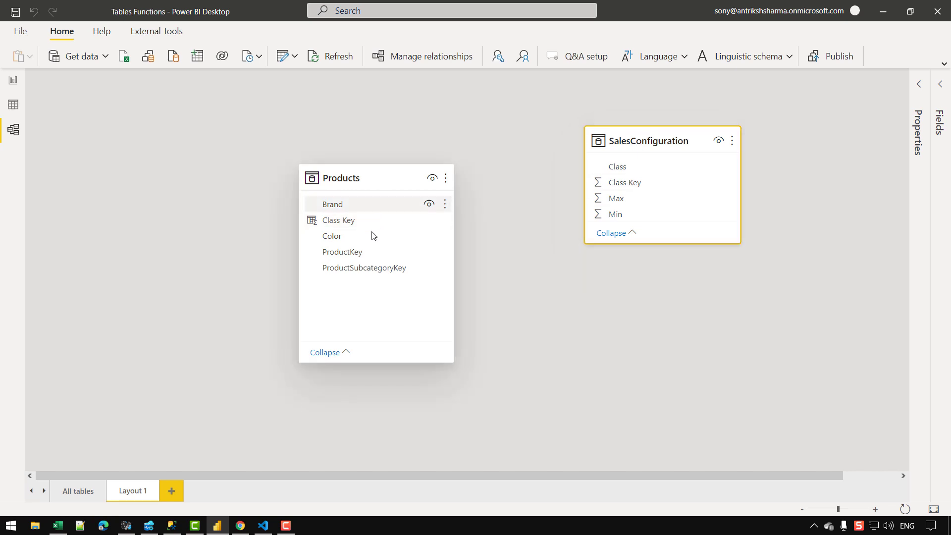
{"action": "mouse_move", "coordinate": [636, 140]}
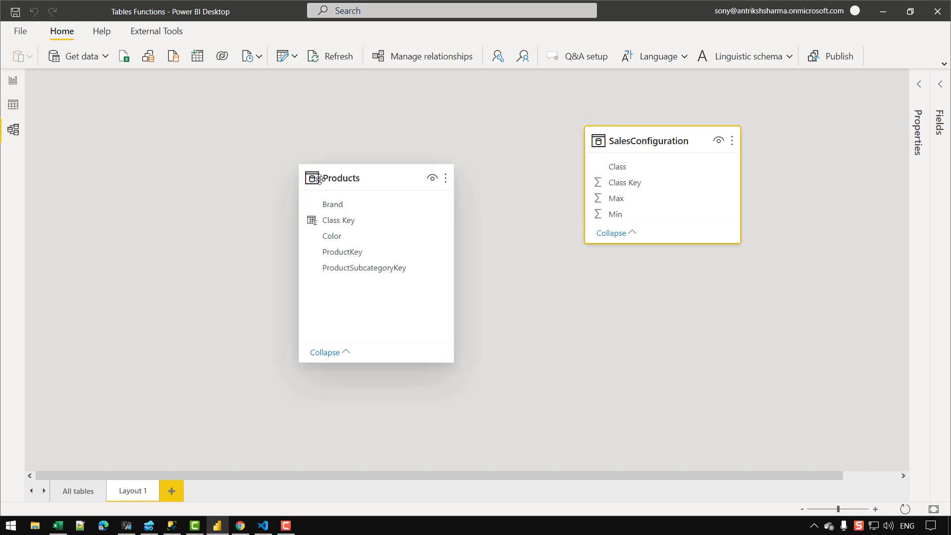
{"action": "left_click", "coordinate": [352, 179]}
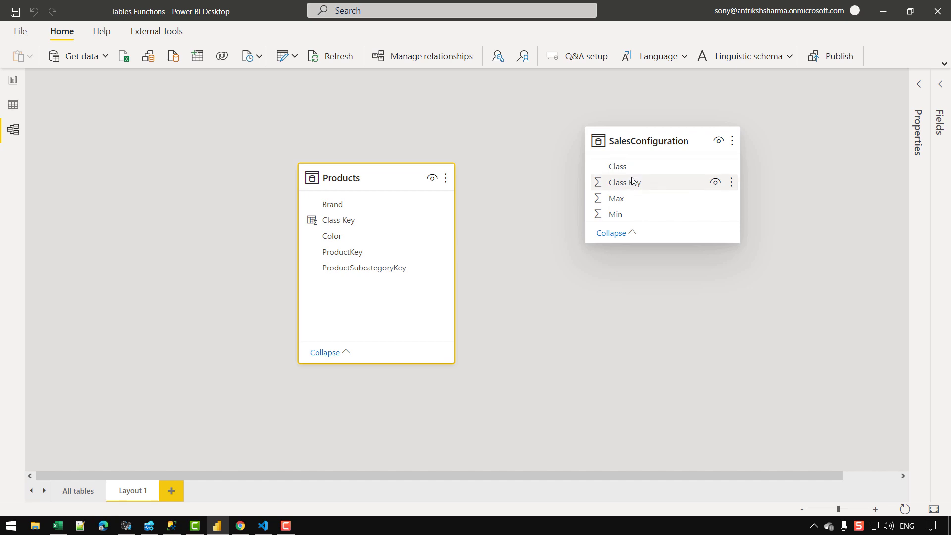
Step: Replace VALUES with DISTINCT in the Result variable of the Class Key formula, commit it and check the column's distinct values
{"action": "left_click", "coordinate": [13, 105]}
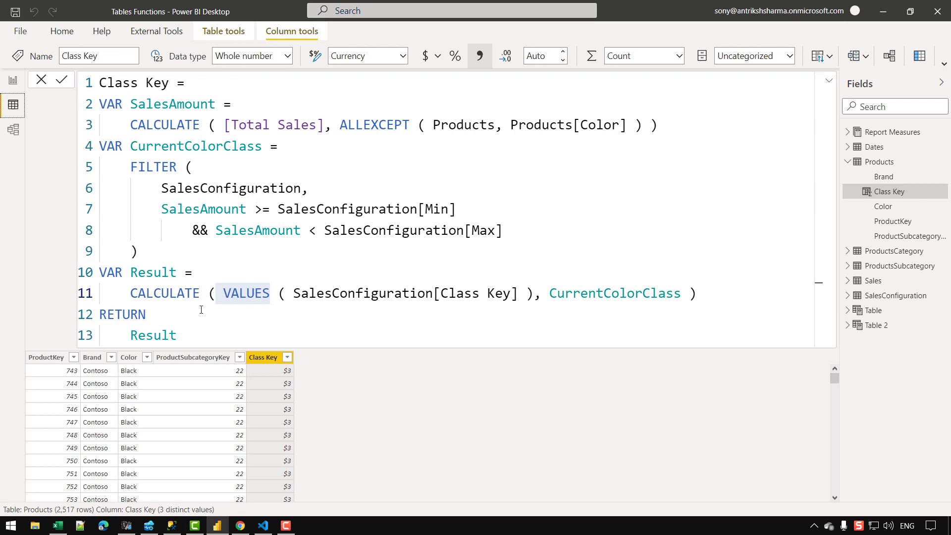
{"action": "double_click", "coordinate": [254, 291]}
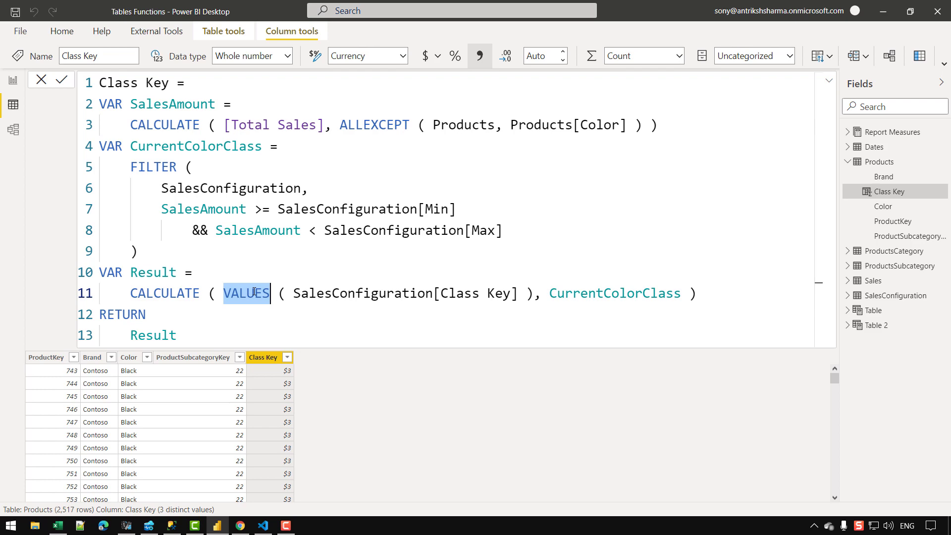
{"action": "type", "text": "DISTINCT"}
{"action": "key", "text": "Escape"}
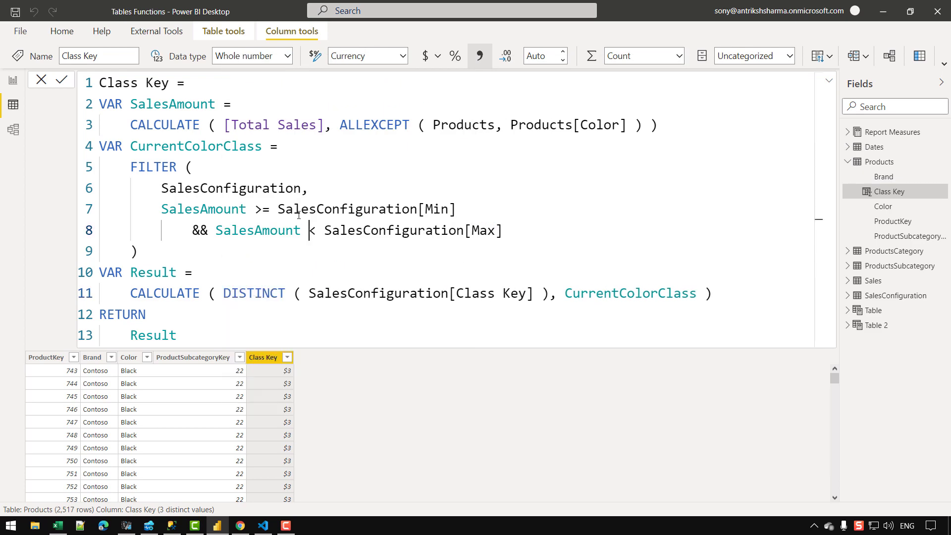
{"action": "left_click", "coordinate": [61, 79]}
{"action": "left_click", "coordinate": [286, 358]}
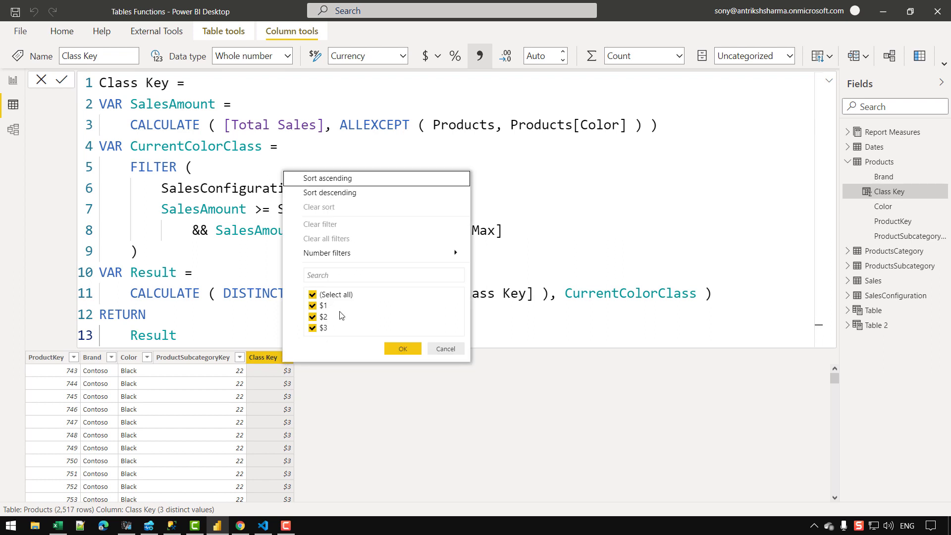
{"action": "left_click", "coordinate": [14, 145]}
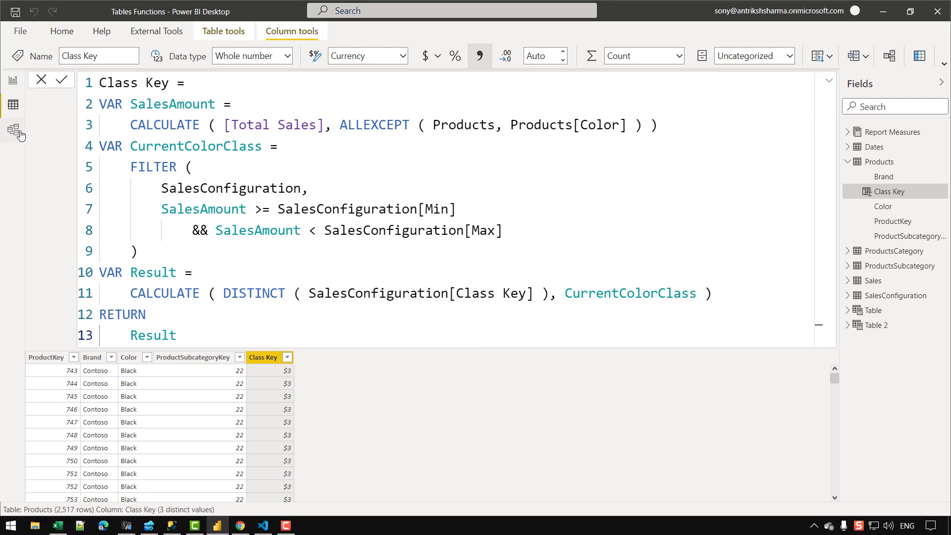
Step: Create a relationship between SalesConfiguration[Class Key] and Products[Class Key] in the model diagram
{"action": "left_click", "coordinate": [13, 130]}
{"action": "left_click_drag", "start_coordinate": [644, 183], "coordinate": [385, 215]}
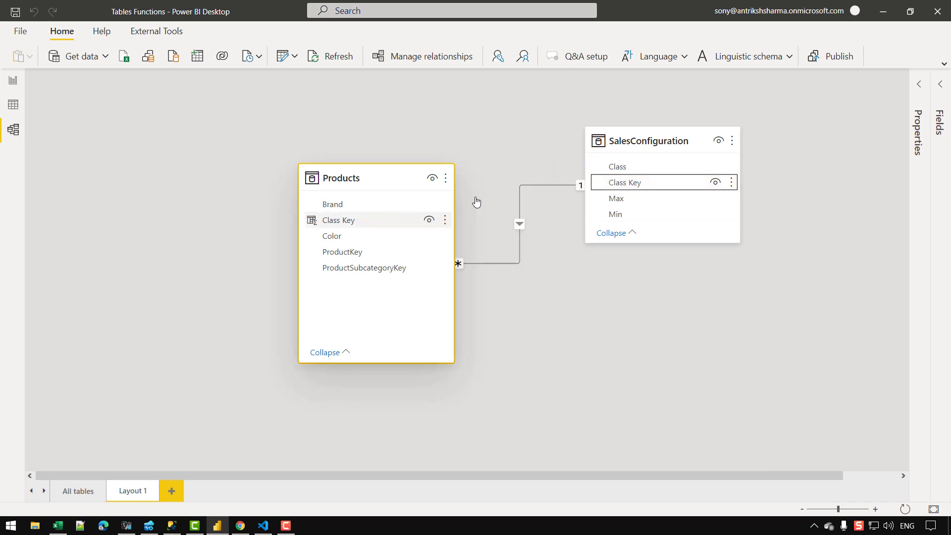
{"action": "left_click", "coordinate": [562, 322]}
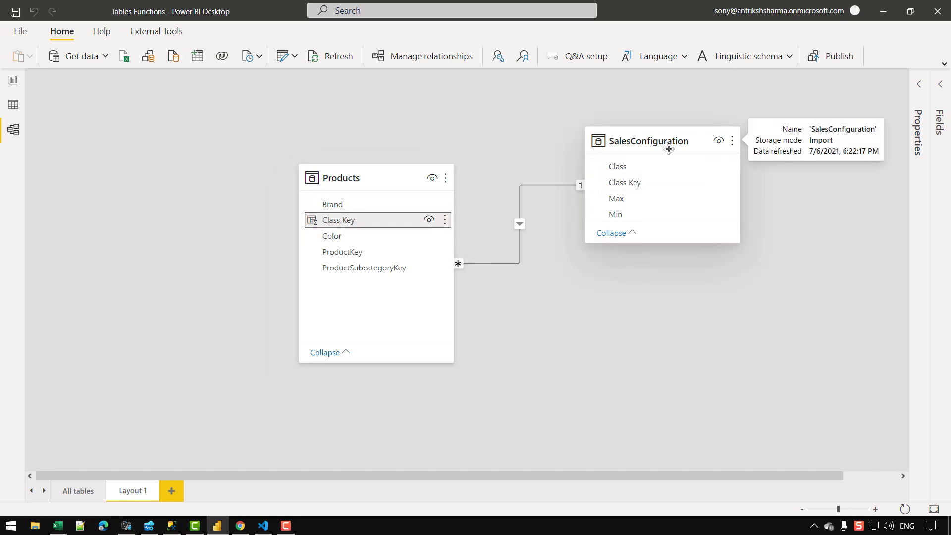
Step: Remove Class, Total Sales and Products Count from the table visual on report Page 1 and expand the SalesConfiguration field list
{"action": "left_click", "coordinate": [13, 104]}
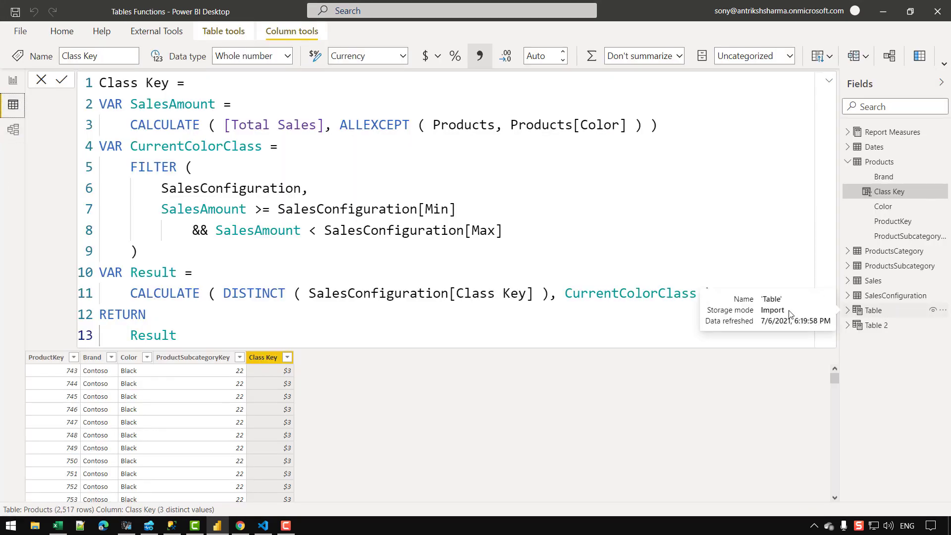
{"action": "left_click", "coordinate": [13, 82]}
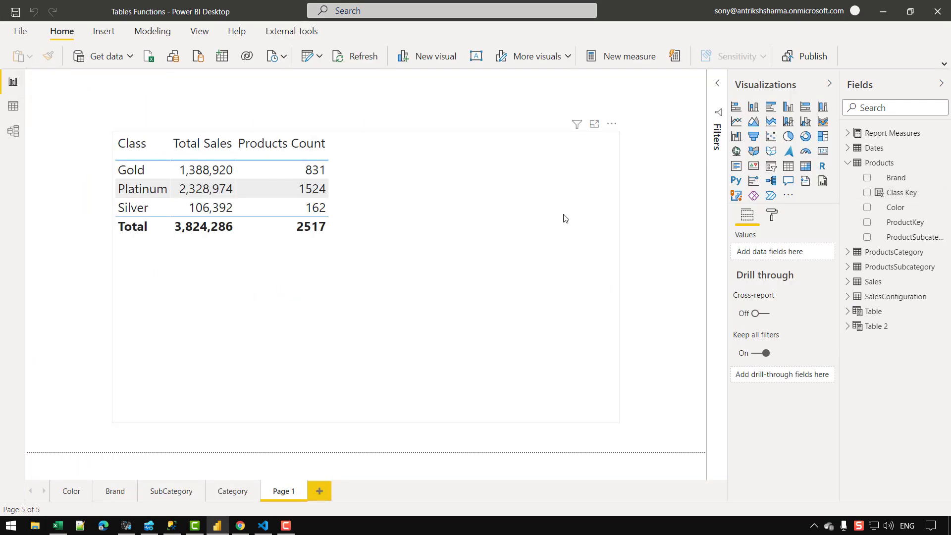
{"action": "left_click", "coordinate": [827, 267]}
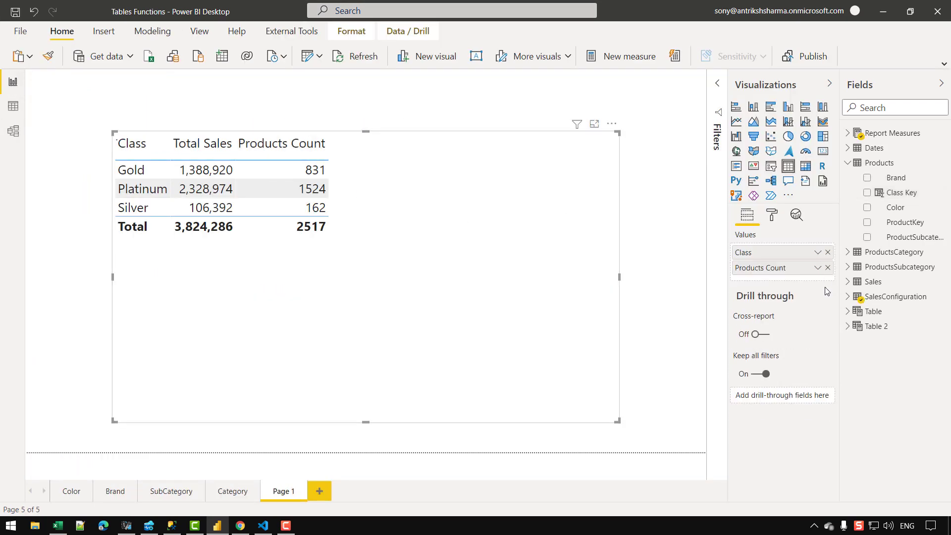
{"action": "left_click", "coordinate": [828, 252]}
{"action": "left_click", "coordinate": [827, 252]}
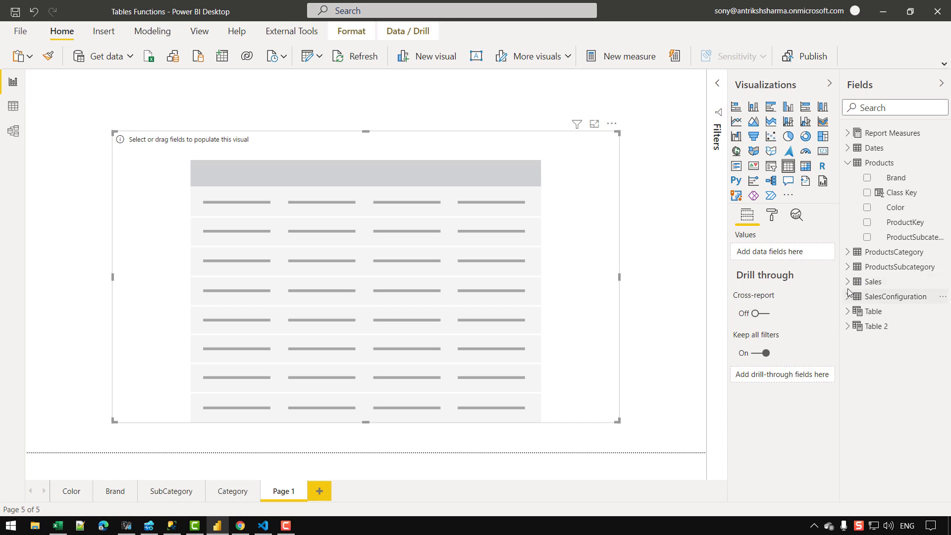
{"action": "left_click", "coordinate": [847, 297]}
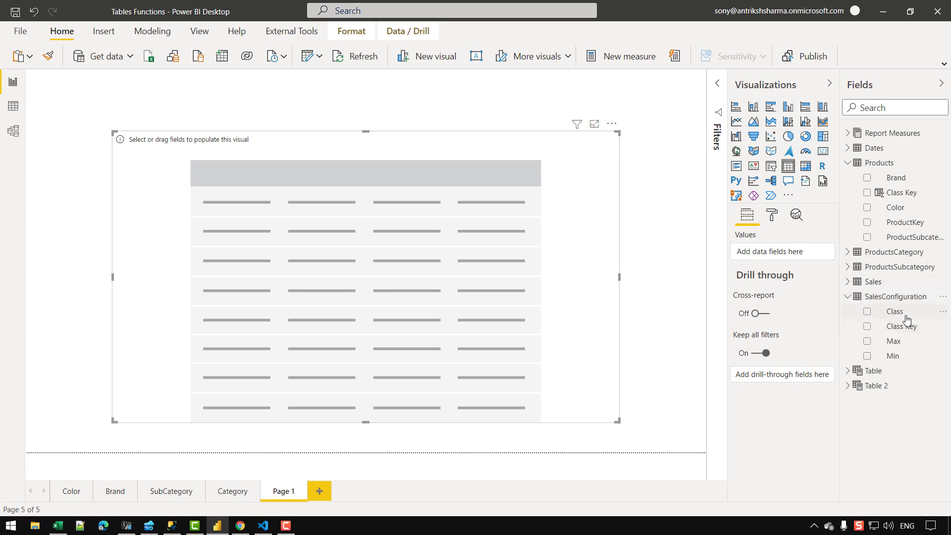
Step: Populate the table visual with Class from SalesConfiguration and the Total Sales and Products Count measures
{"action": "left_click_drag", "start_coordinate": [907, 313], "coordinate": [184, 255]}
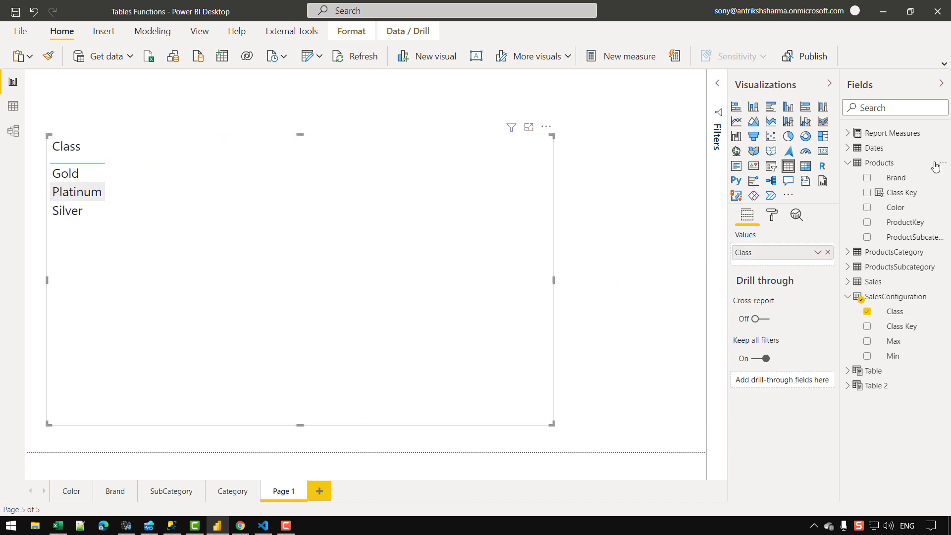
{"action": "left_click", "coordinate": [846, 165]}
{"action": "left_click", "coordinate": [848, 134]}
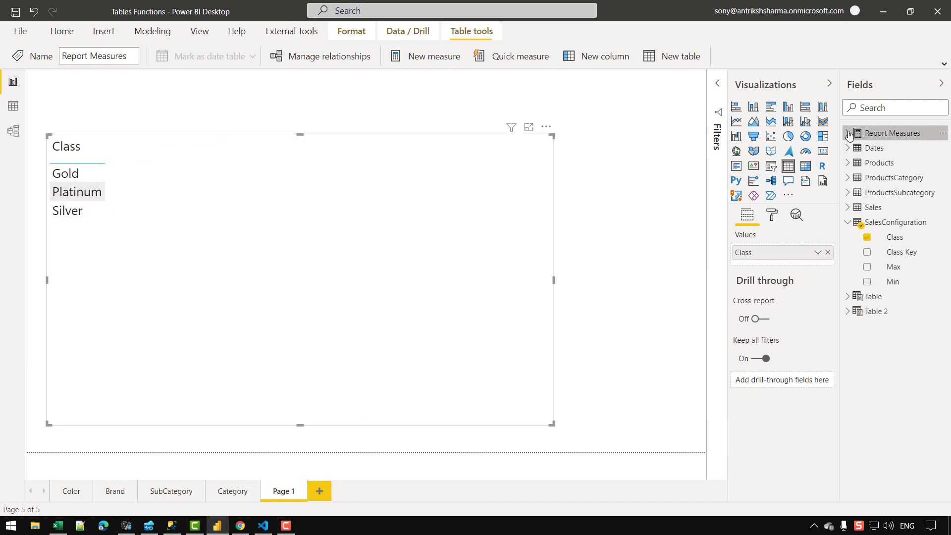
{"action": "left_click", "coordinate": [847, 133]}
{"action": "left_click_drag", "start_coordinate": [840, 148], "coordinate": [817, 149]}
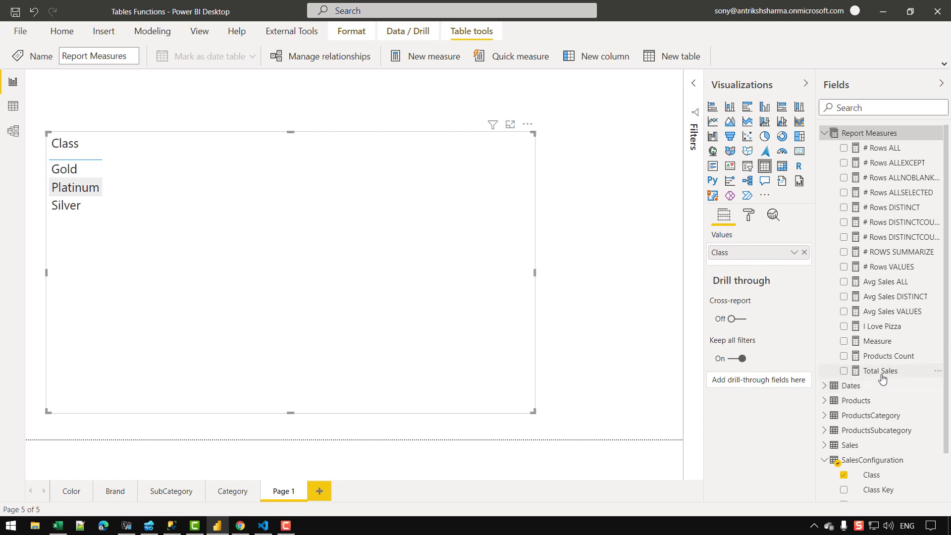
{"action": "left_click_drag", "start_coordinate": [882, 378], "coordinate": [216, 317]}
{"action": "left_click_drag", "start_coordinate": [889, 356], "coordinate": [485, 317]}
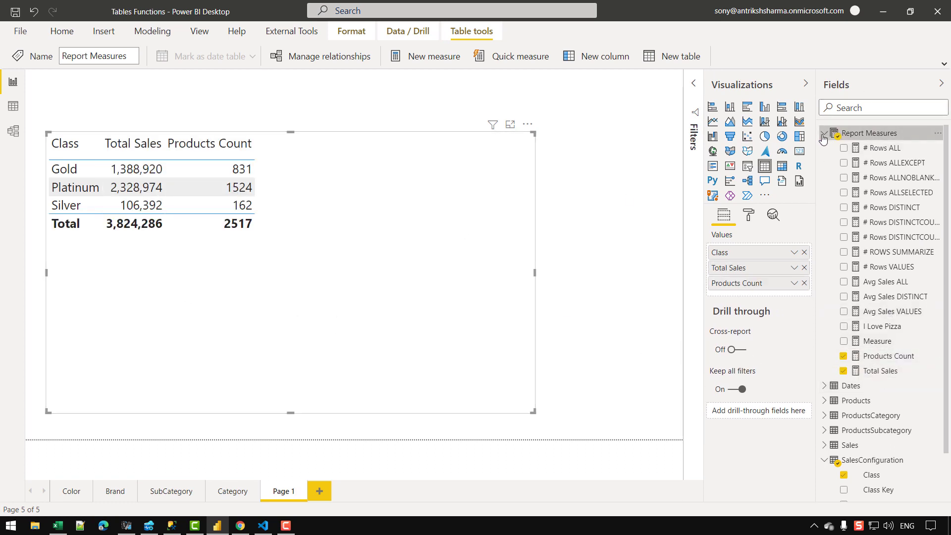
{"action": "left_click", "coordinate": [823, 134]}
Step: Shift the table visual to the right on report Page 1 and deselect it
{"action": "left_click_drag", "start_coordinate": [183, 304], "coordinate": [268, 306]}
{"action": "key", "text": "Escape"}
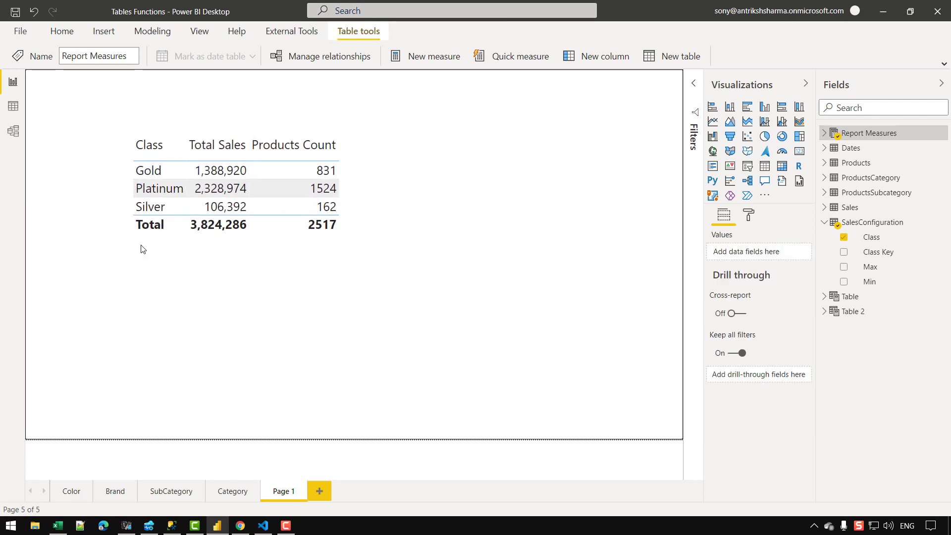
{"action": "left_click", "coordinate": [141, 249]}
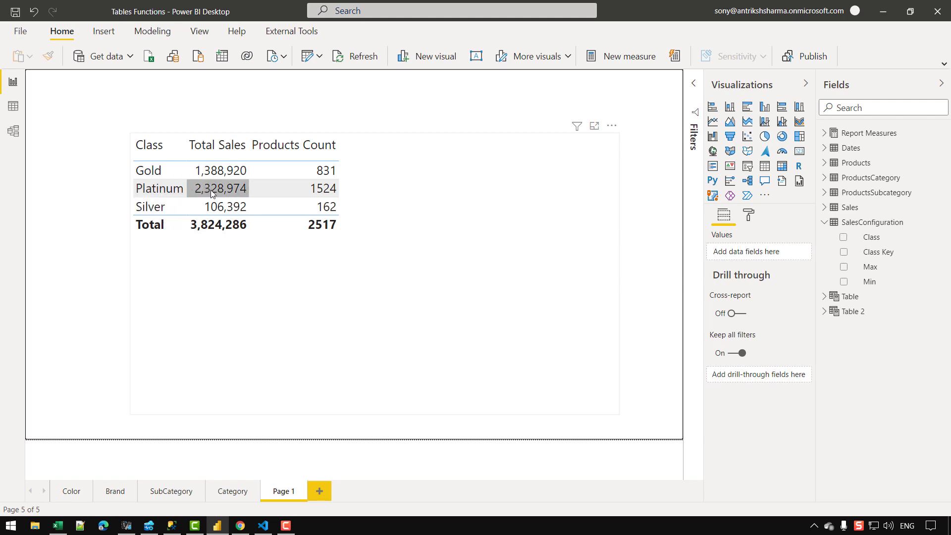
Step: Set the Class column of the SalesConfiguration table to sort by Class Key
{"action": "left_click", "coordinate": [13, 106]}
{"action": "left_click", "coordinate": [884, 296]}
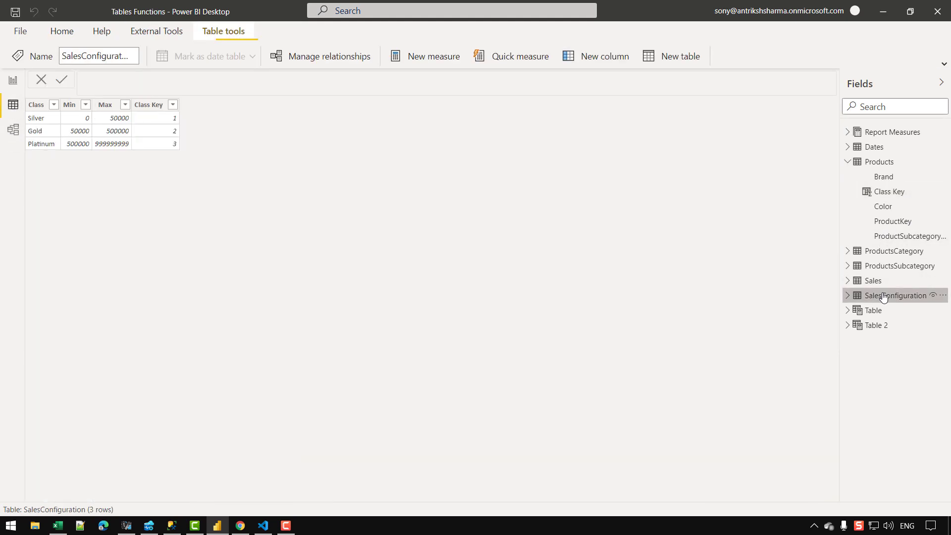
{"action": "left_click", "coordinate": [43, 105]}
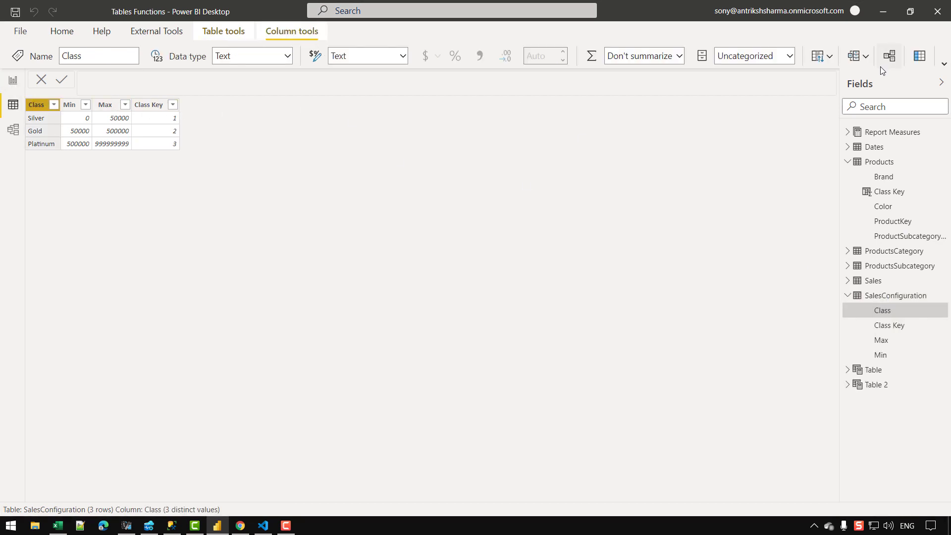
{"action": "left_click", "coordinate": [860, 62]}
{"action": "left_click", "coordinate": [744, 140]}
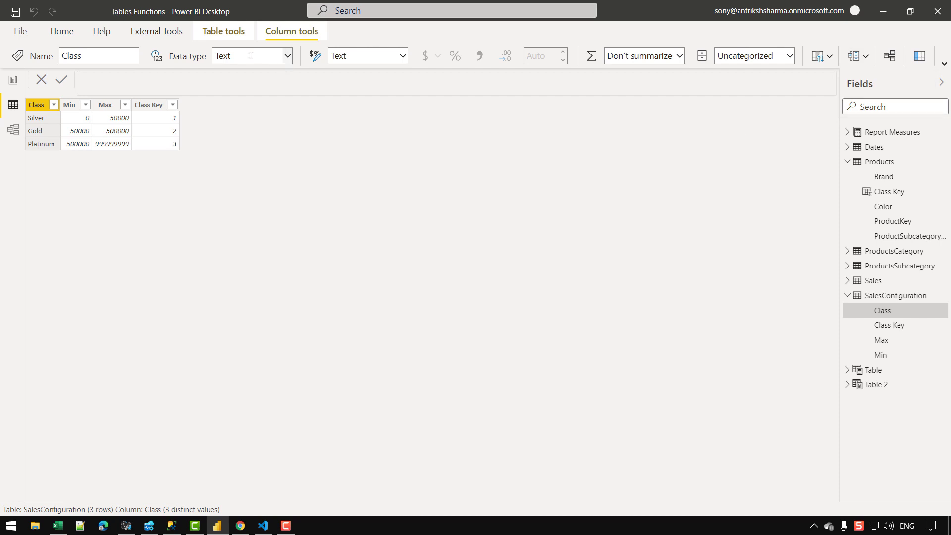
{"action": "left_click", "coordinate": [223, 32]}
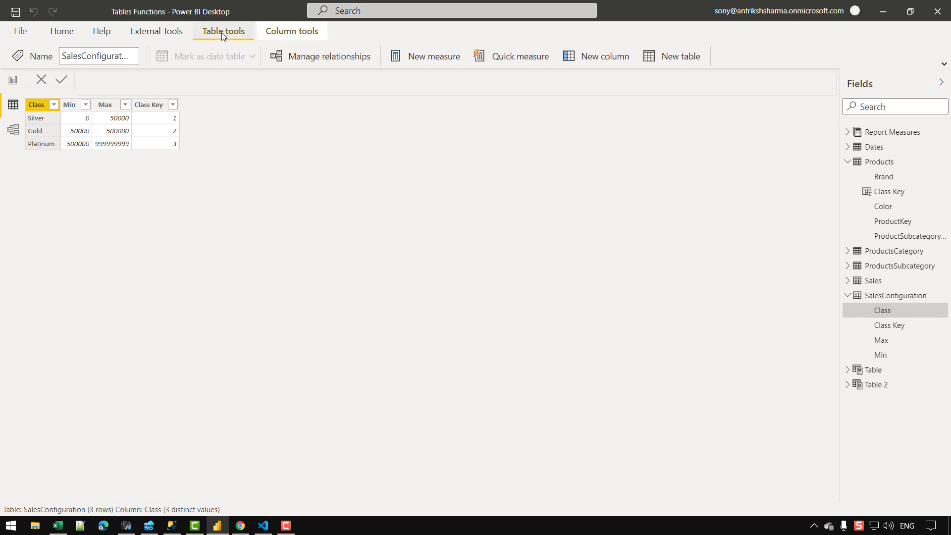
{"action": "left_click", "coordinate": [943, 64]}
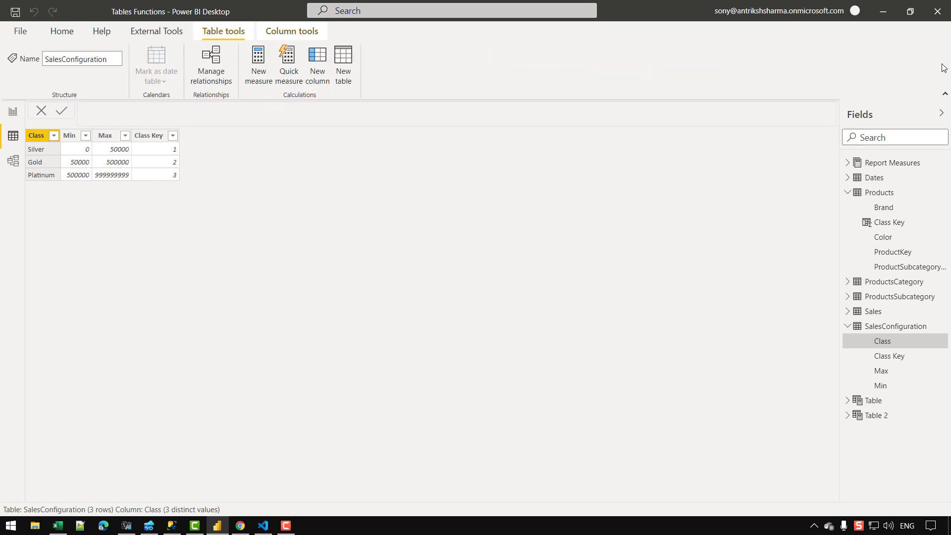
{"action": "left_click", "coordinate": [292, 31]}
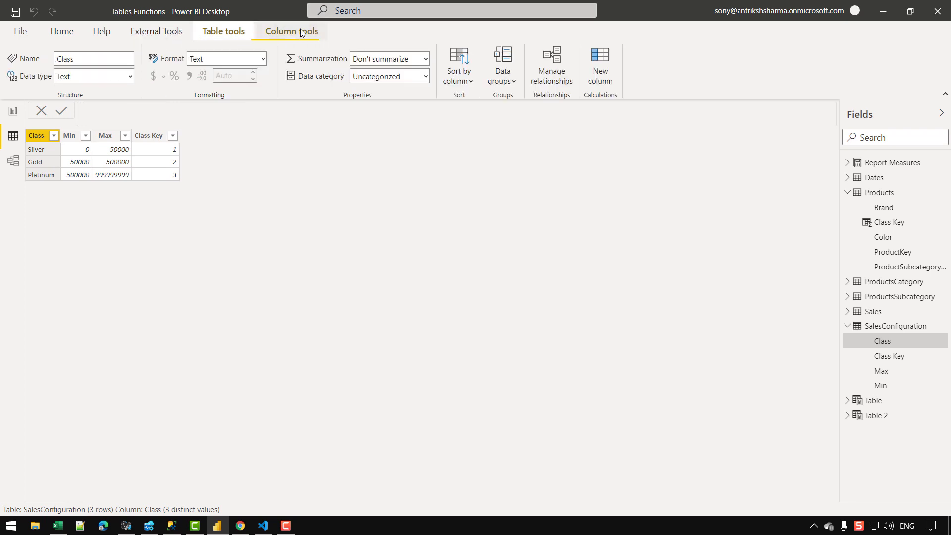
{"action": "left_click", "coordinate": [465, 78]}
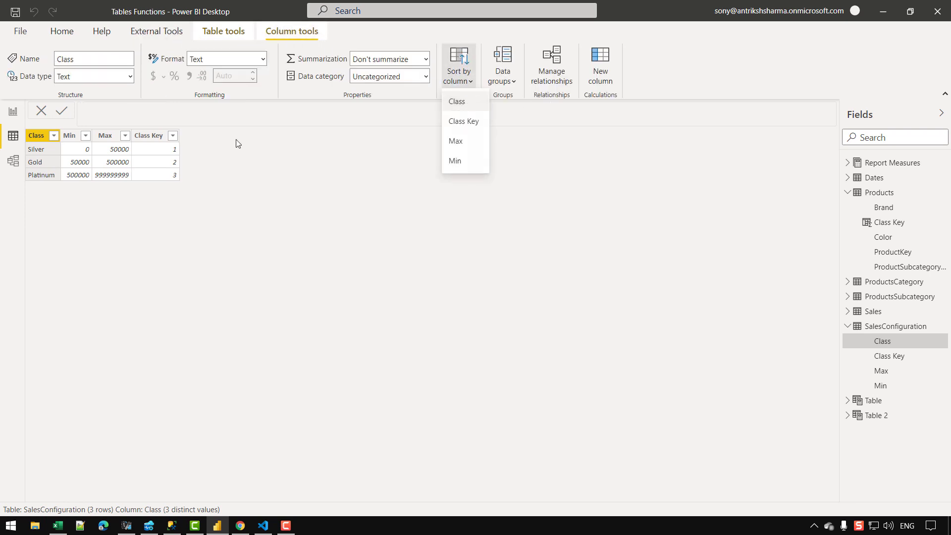
{"action": "left_click", "coordinate": [473, 122]}
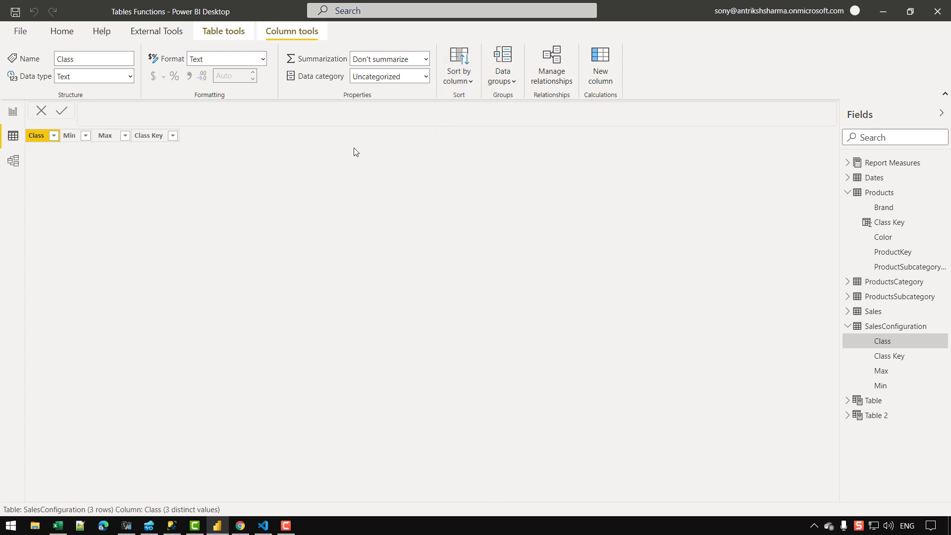
Step: Sort the table visual on report Page 1 by Class in descending order
{"action": "left_click", "coordinate": [13, 113]}
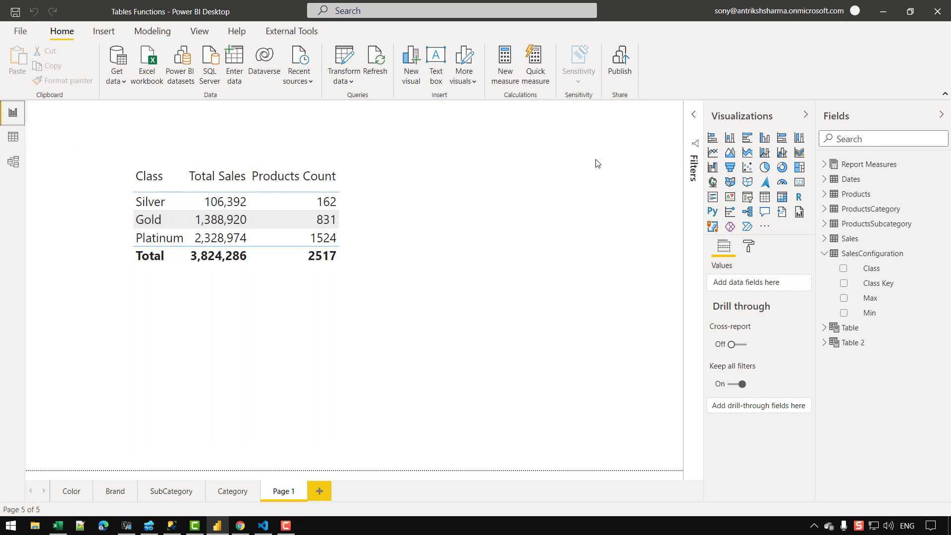
{"action": "left_click", "coordinate": [612, 162]}
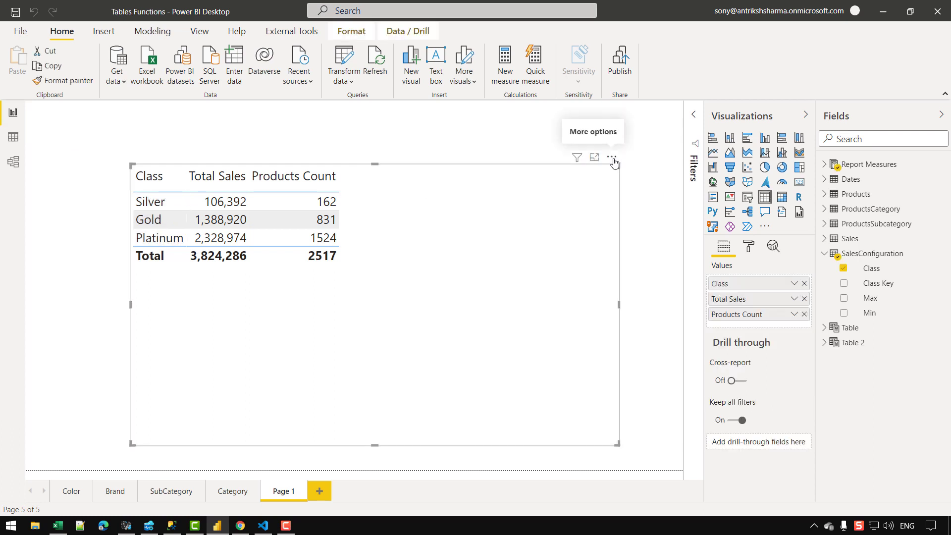
{"action": "left_click", "coordinate": [612, 157]}
{"action": "mouse_move", "coordinate": [652, 272]}
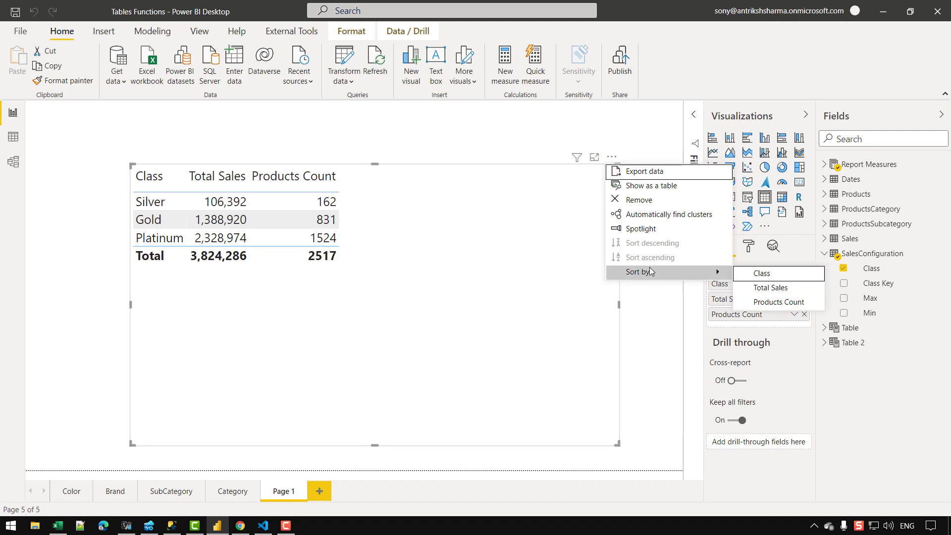
{"action": "left_click", "coordinate": [789, 278]}
{"action": "left_click", "coordinate": [612, 157]}
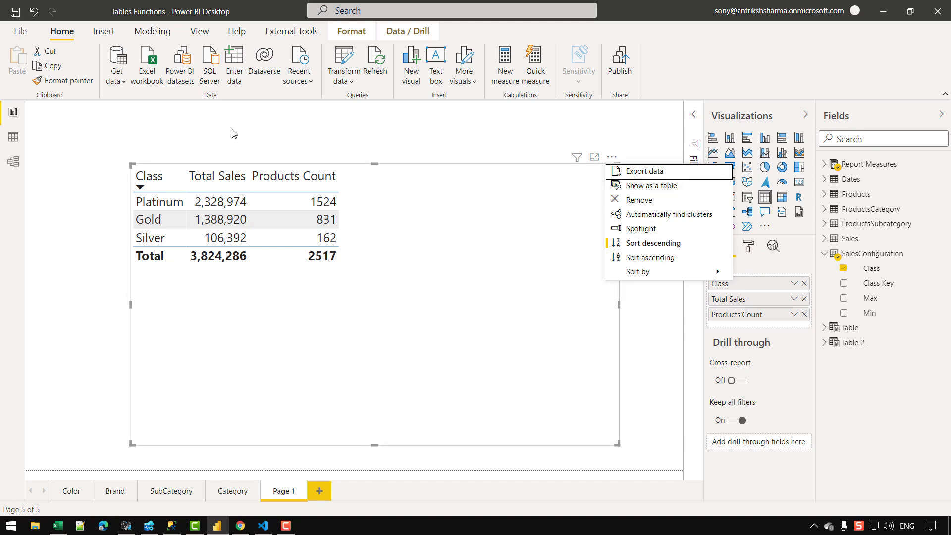
{"action": "left_click", "coordinate": [411, 279]}
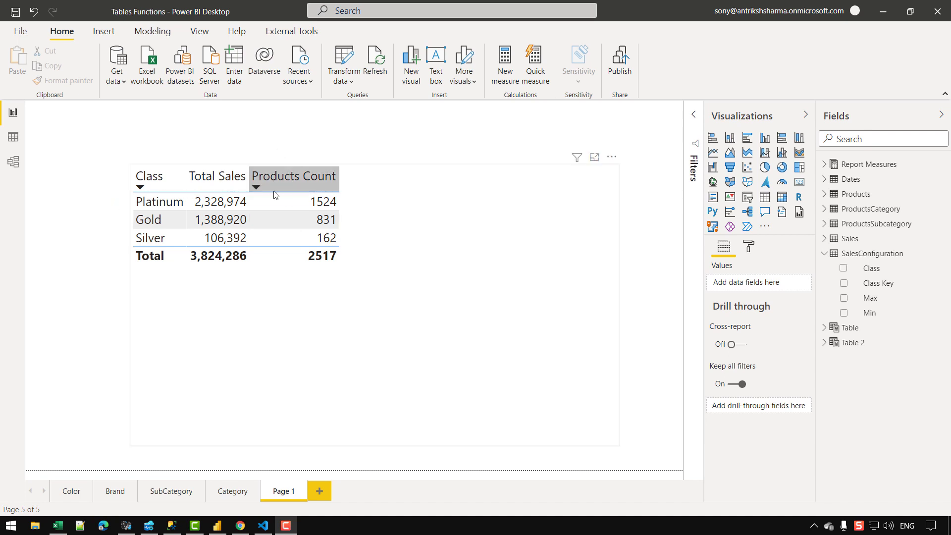
Step: Add the Sales table to the Layout 1 model diagram beside Products
{"action": "left_click", "coordinate": [13, 161]}
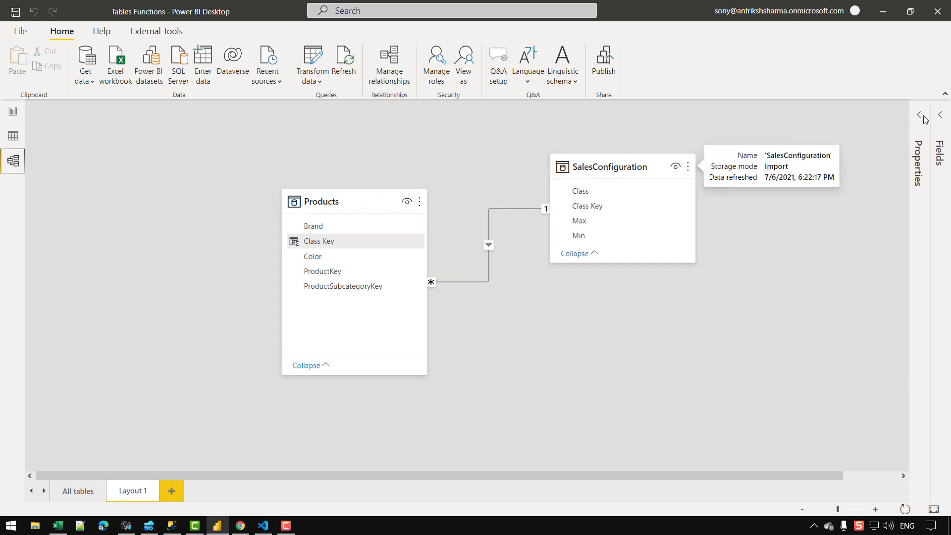
{"action": "left_click", "coordinate": [940, 115]}
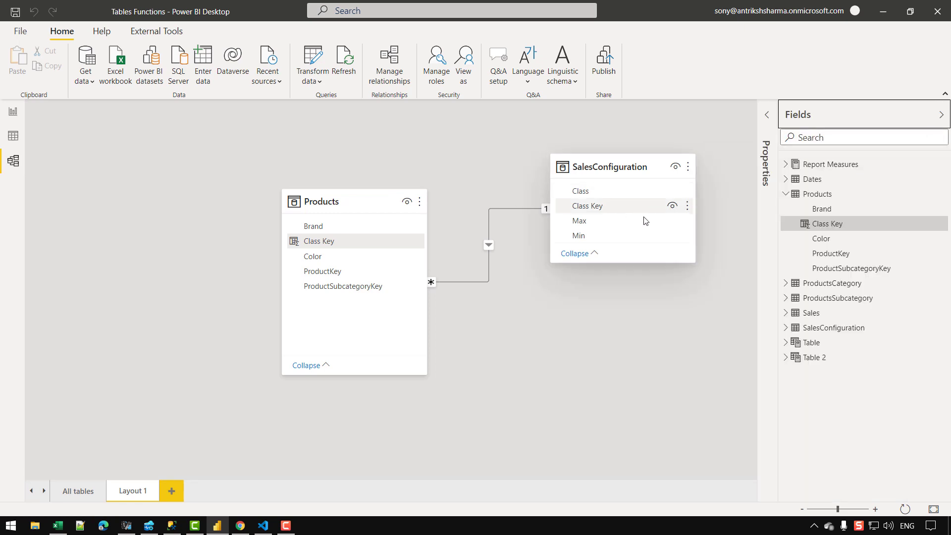
{"action": "left_click", "coordinate": [619, 170]}
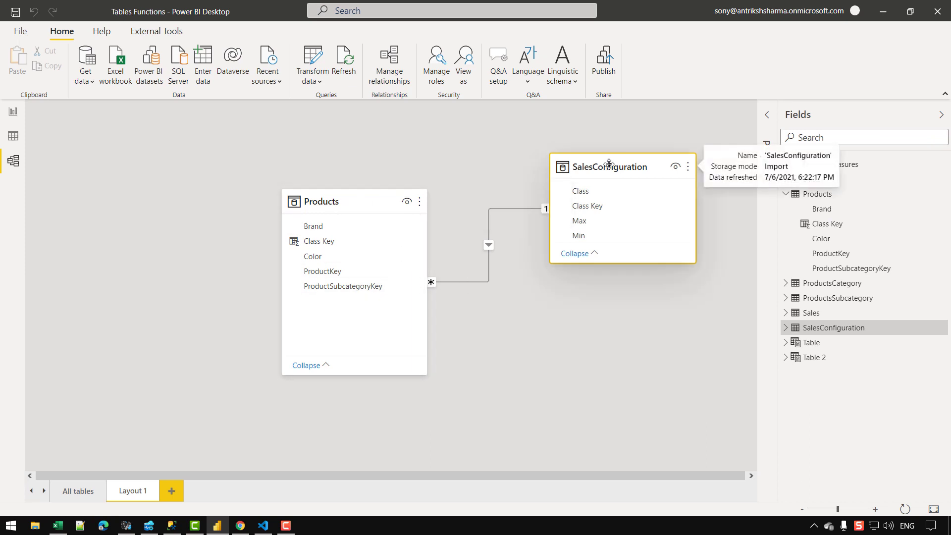
{"action": "left_click", "coordinate": [364, 204]}
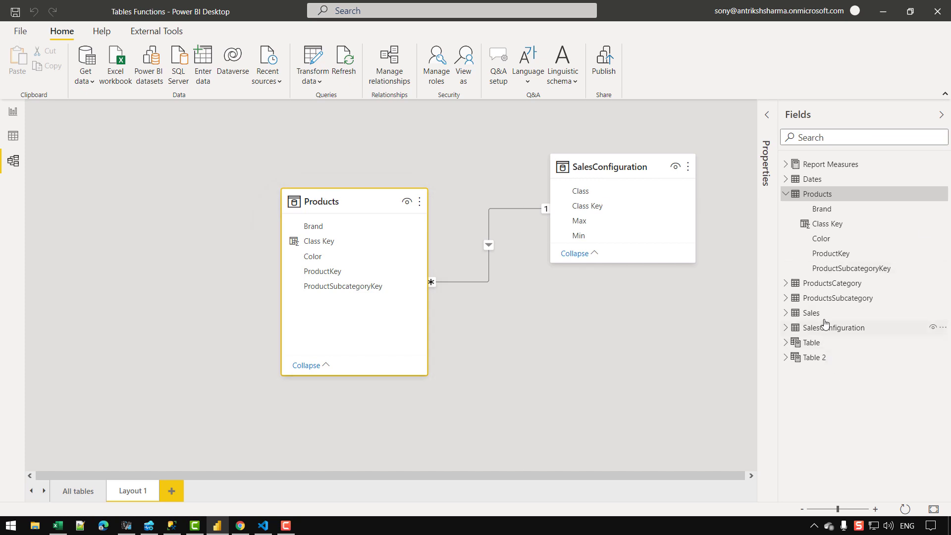
{"action": "left_click_drag", "start_coordinate": [817, 314], "coordinate": [133, 304]}
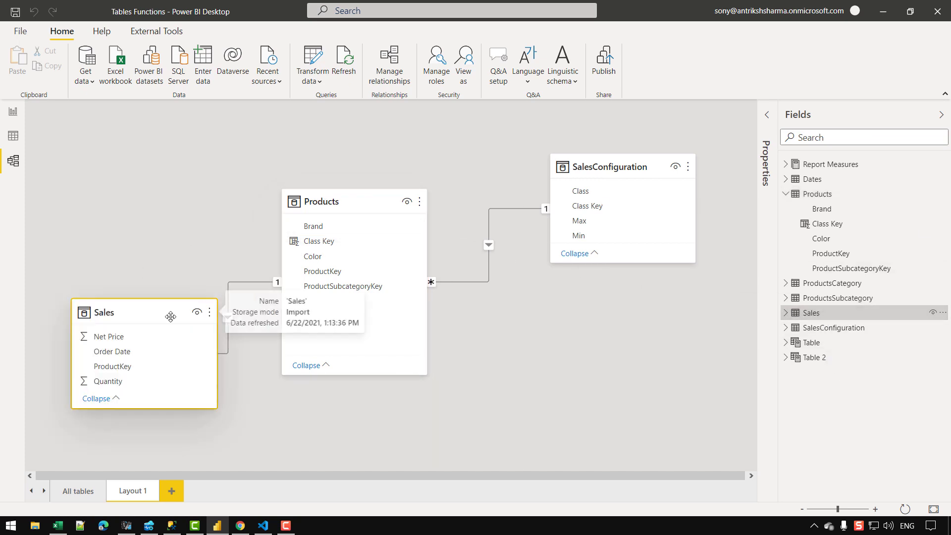
Step: Examine how the relationships carry filters from SalesConfiguration through Products to Sales in the model diagram, comparing with the report table
{"action": "left_click", "coordinate": [13, 112]}
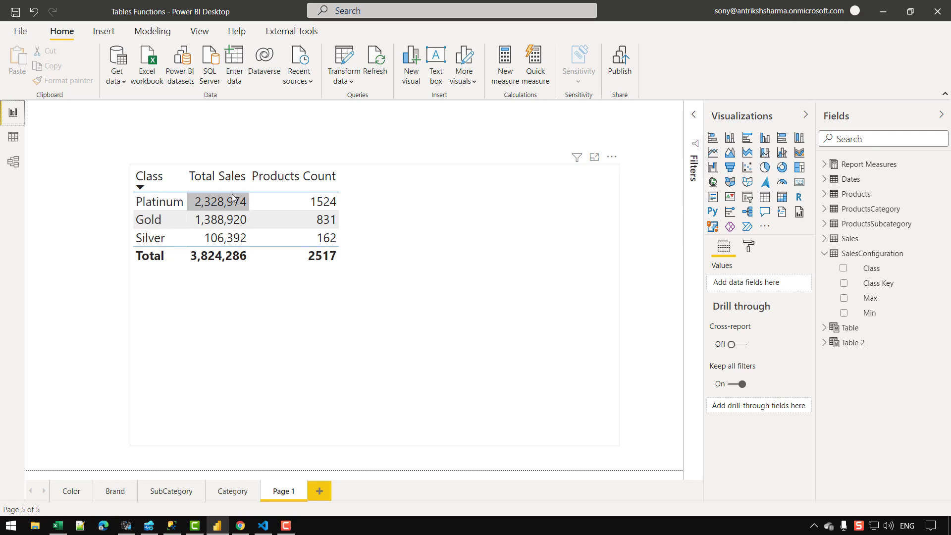
{"action": "left_click", "coordinate": [13, 161]}
{"action": "left_click_drag", "start_coordinate": [367, 201], "coordinate": [377, 198]}
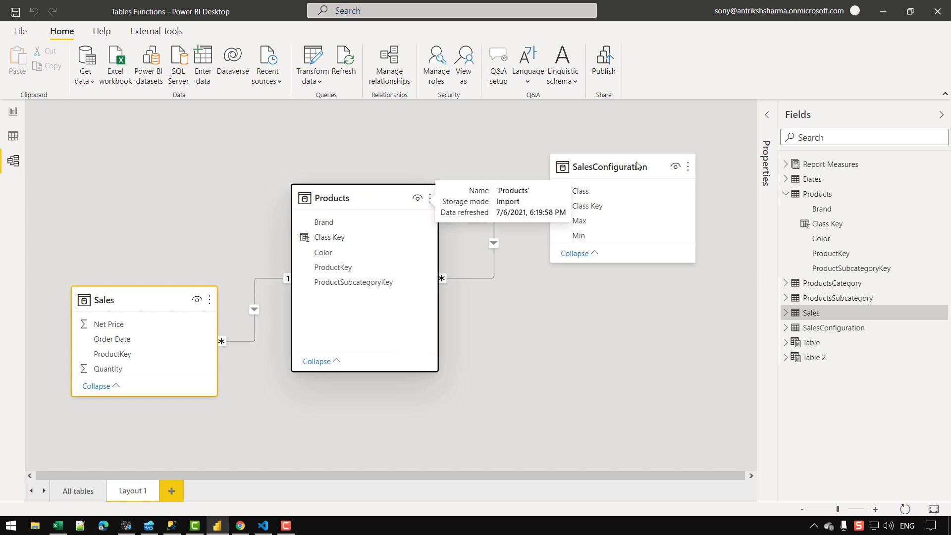
{"action": "left_click", "coordinate": [629, 166]}
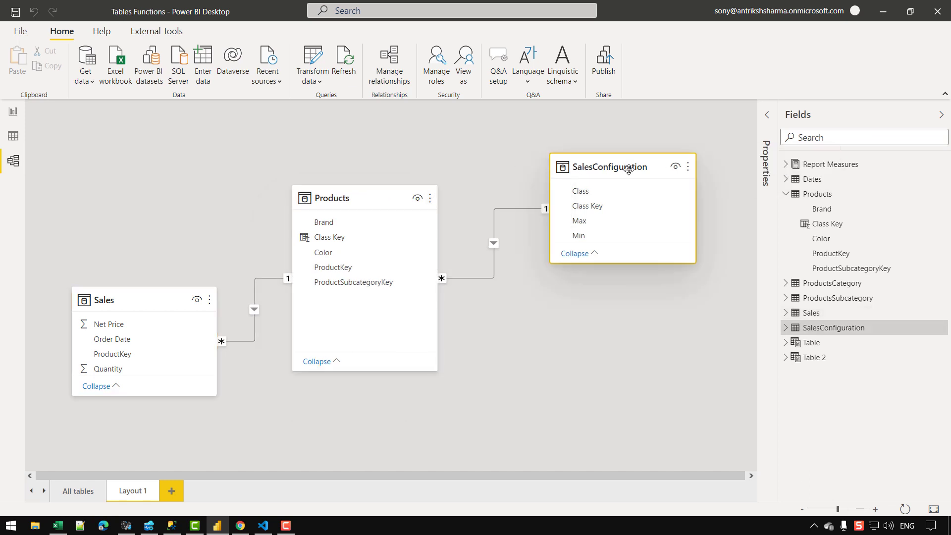
{"action": "left_click", "coordinate": [381, 198]}
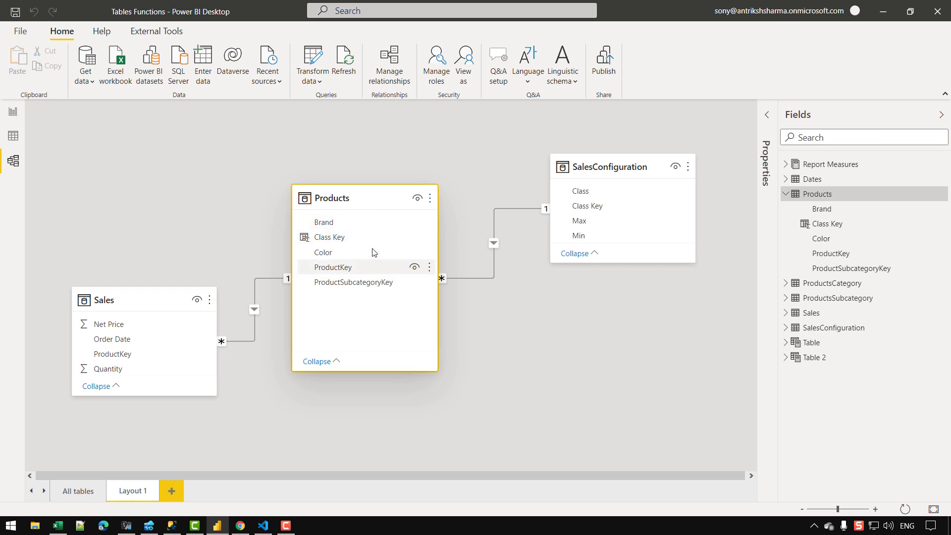
{"action": "left_click", "coordinate": [152, 305]}
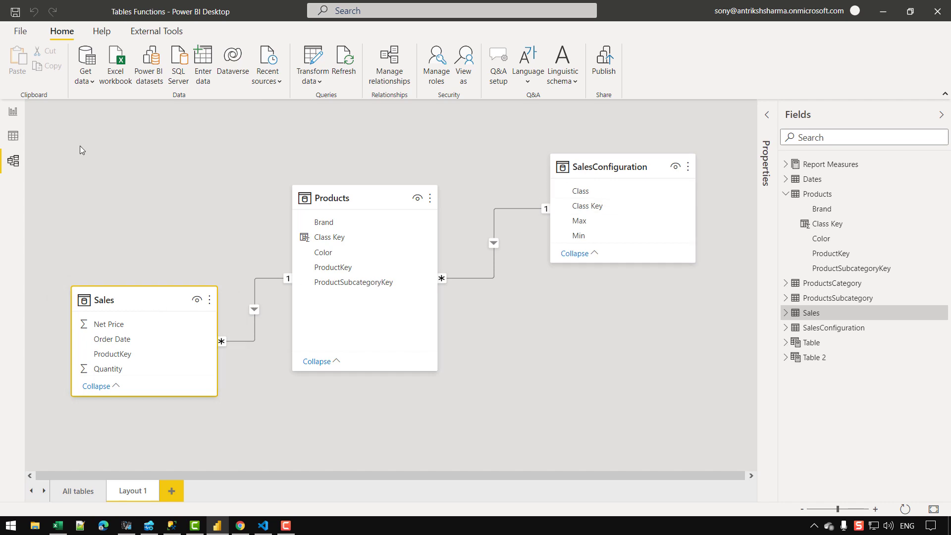
{"action": "left_click", "coordinate": [13, 111]}
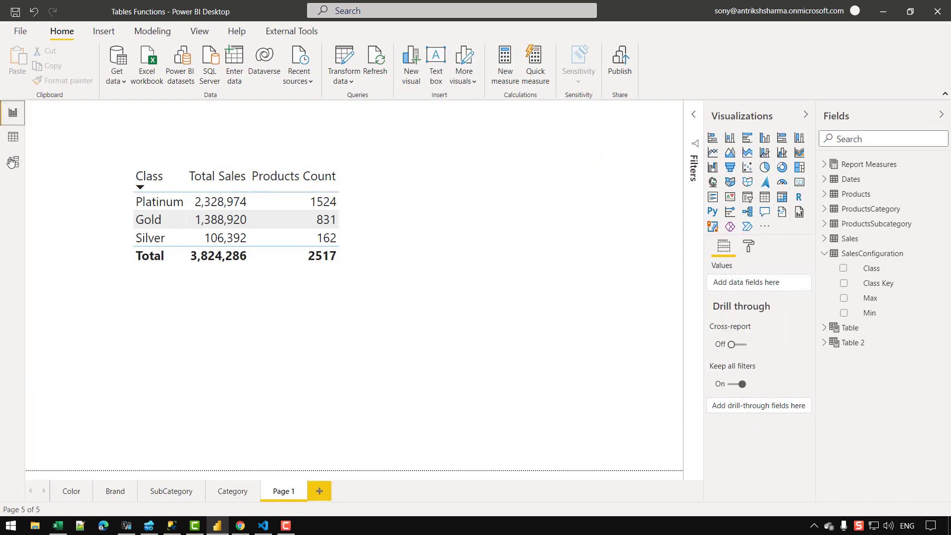
{"action": "left_click", "coordinate": [13, 135]}
{"action": "left_click", "coordinate": [13, 160]}
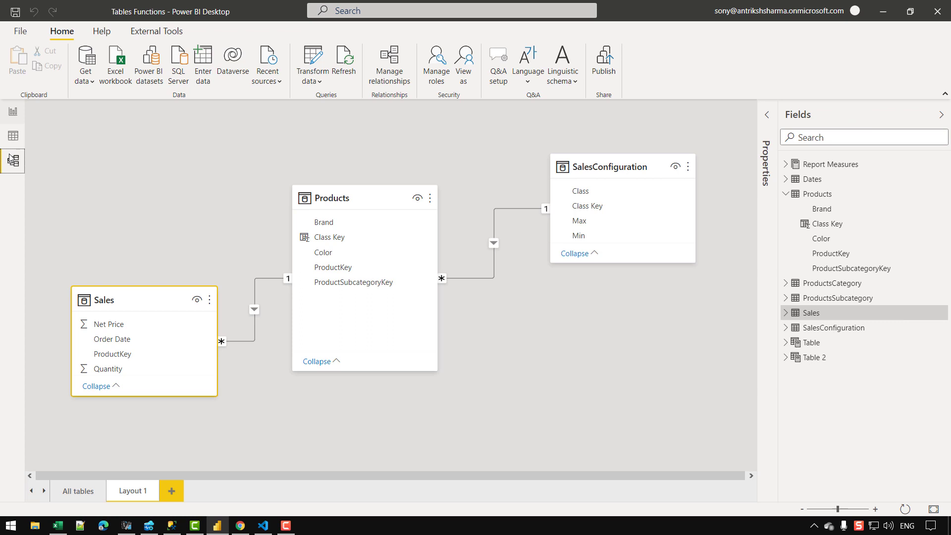
{"action": "left_click", "coordinate": [606, 172]}
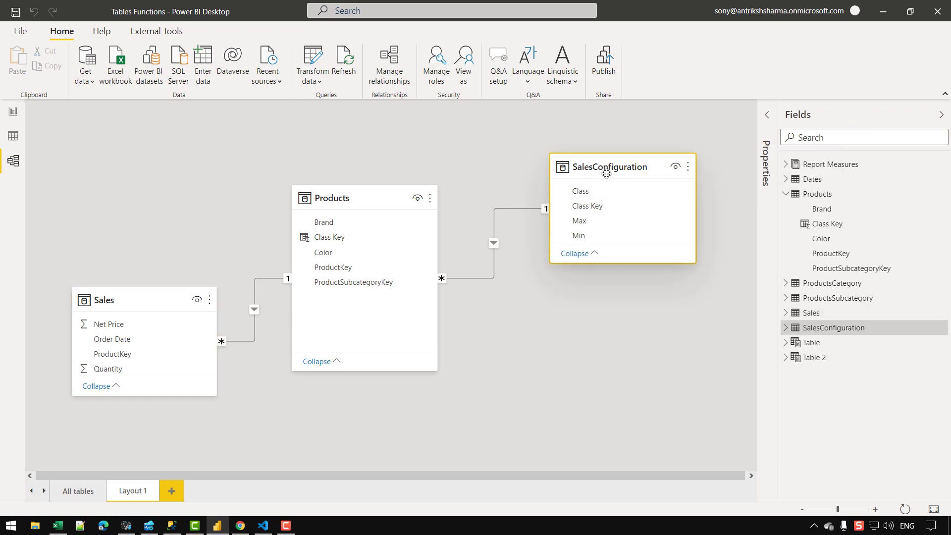
{"action": "left_click", "coordinate": [392, 200]}
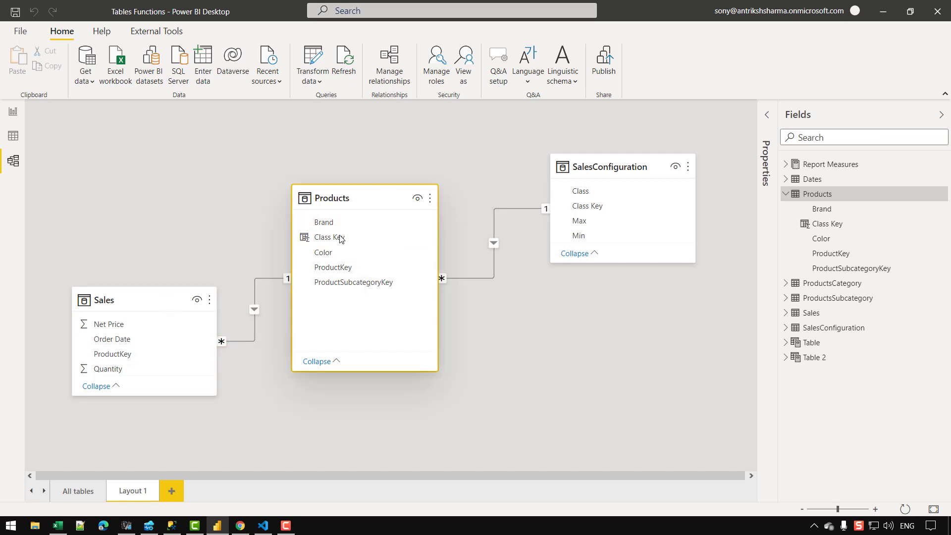
{"action": "mouse_move", "coordinate": [371, 199]}
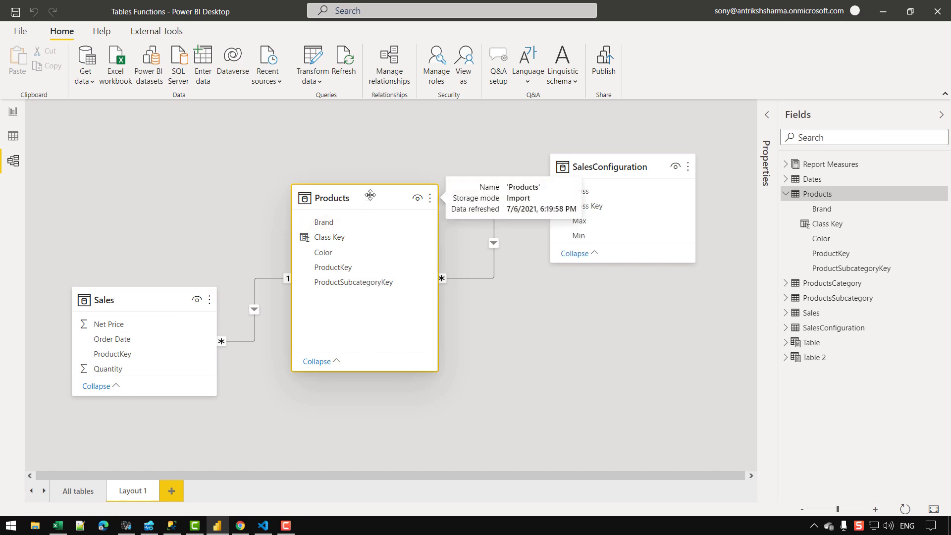
{"action": "left_click", "coordinate": [364, 168]}
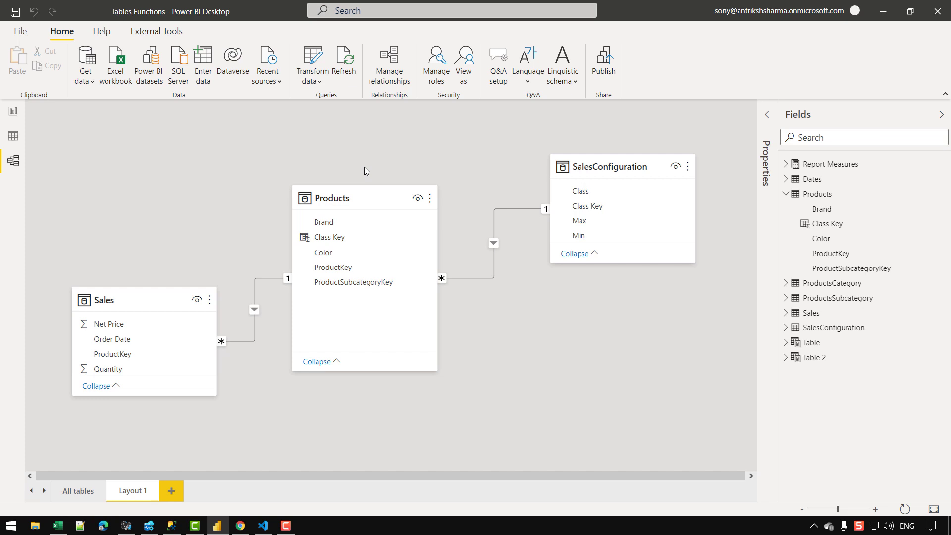